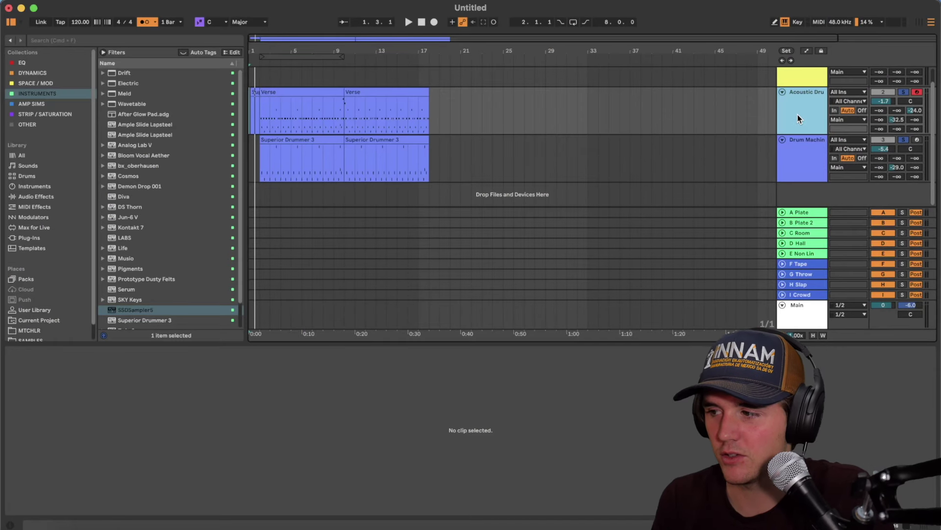
# Open Superior Drummer 3 on the Acoustic Drums track, play the beat, and examine the snare in the kit view.
pyautogui.hotkey('shift', 'Tab')
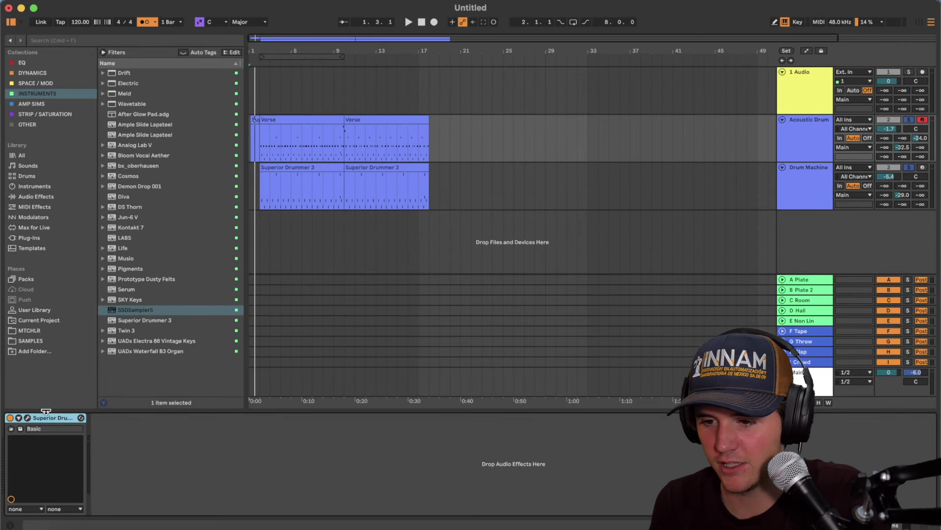
pyautogui.click(28, 418)
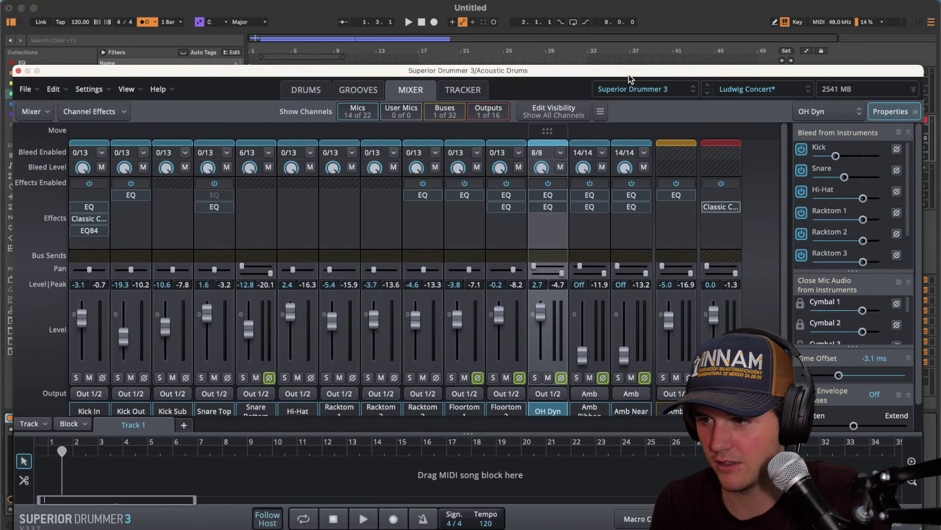
pyautogui.moveTo(629, 75); pyautogui.dragTo(633, 60)
pyautogui.click(311, 77)
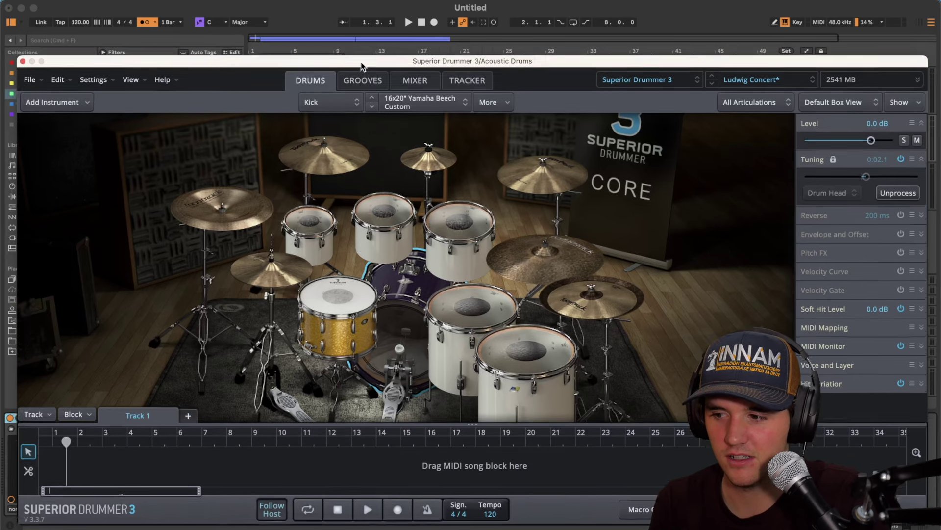
pyautogui.moveTo(361, 63); pyautogui.dragTo(362, 122)
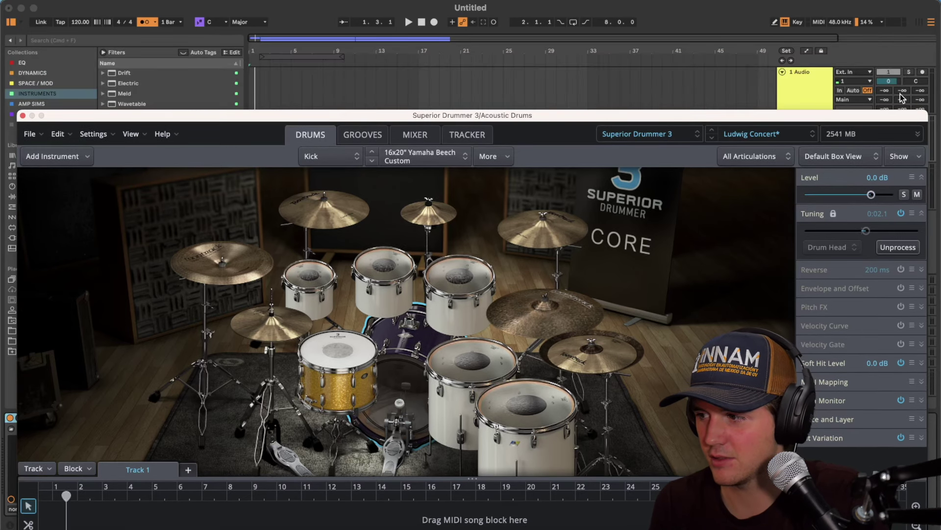
pyautogui.moveTo(880, 119); pyautogui.dragTo(880, 180)
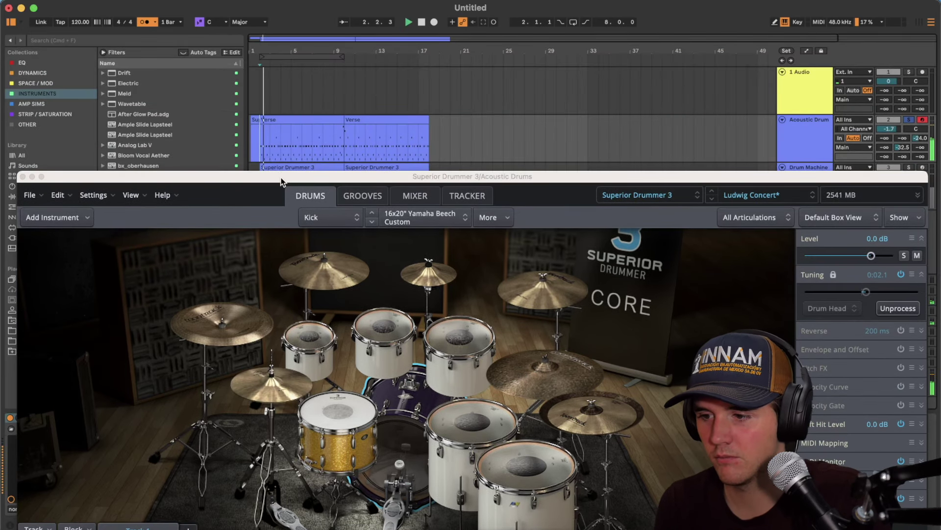
pyautogui.moveTo(282, 180); pyautogui.dragTo(278, 46)
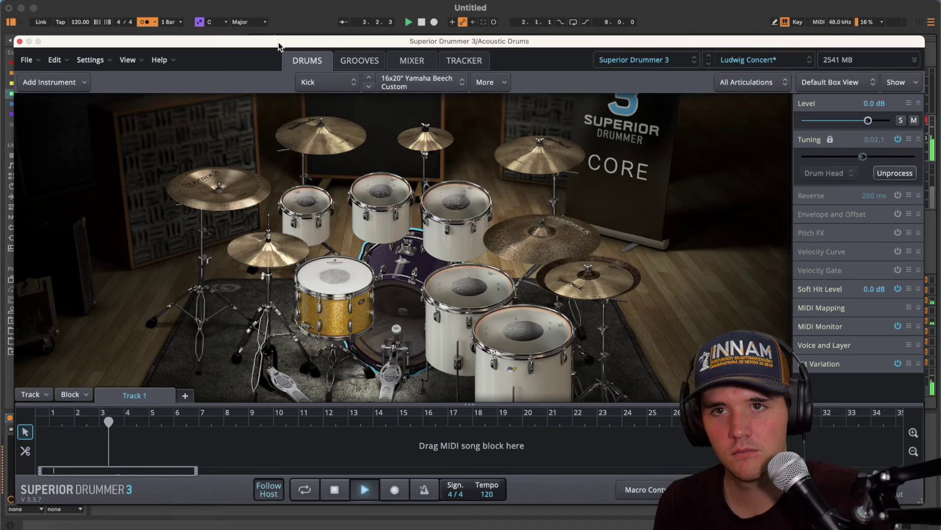
pyautogui.click(336, 271)
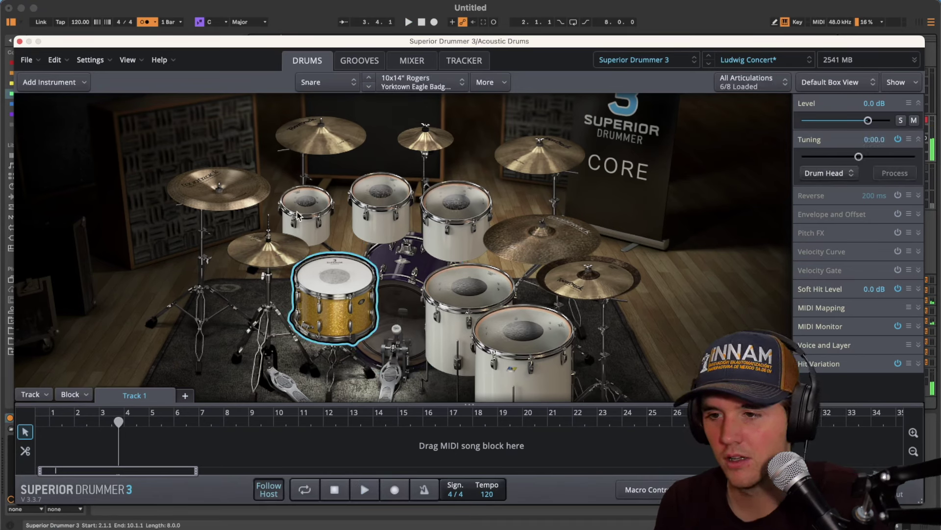
pyautogui.click(20, 42)
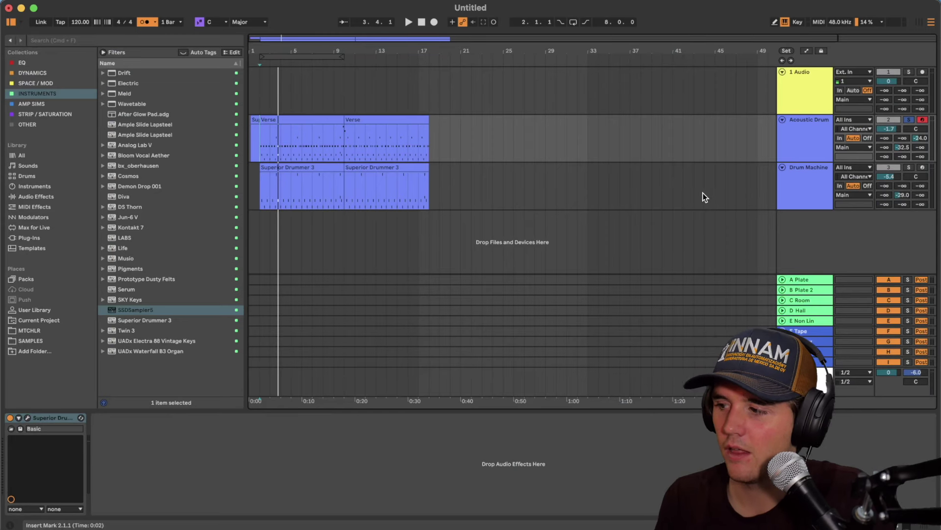
# Solo the Drum Machine track and play its part from bar 2.
pyautogui.click(910, 167)
pyautogui.click(261, 190)
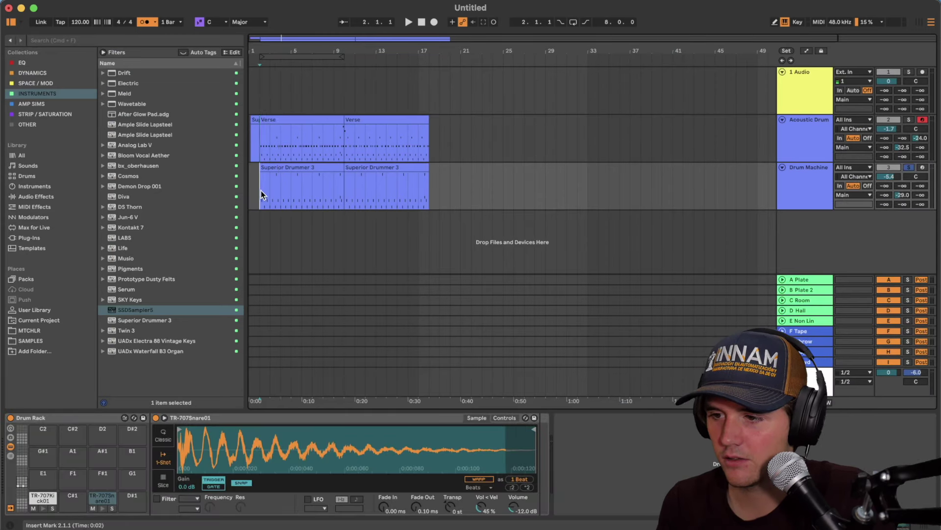
pyautogui.press('space')
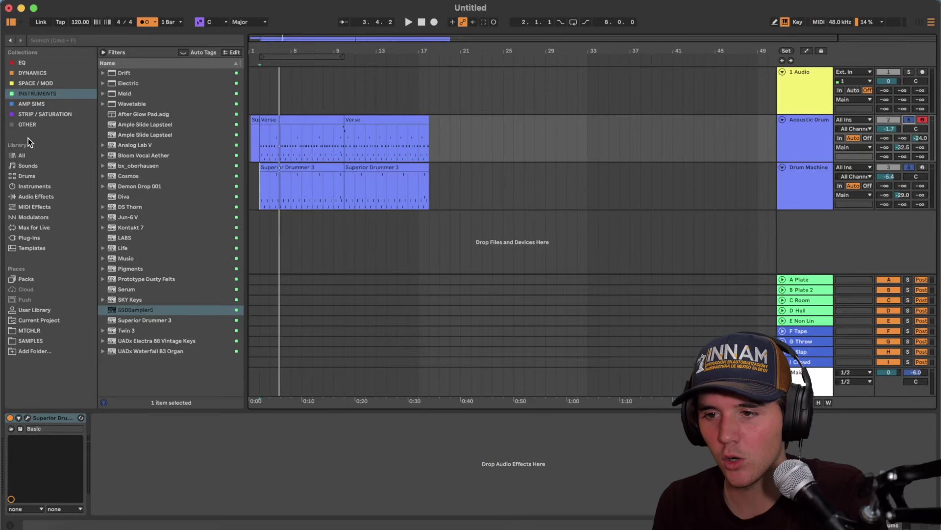
# Add Kontakt 7 from the Instruments collection as a new track and bring up its bass instruments.
pyautogui.click(29, 94)
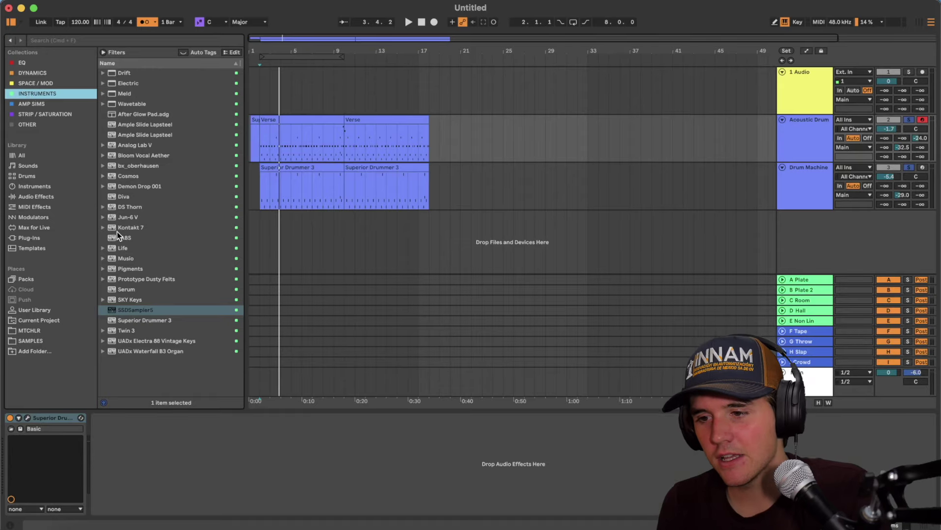
pyautogui.moveTo(120, 227); pyautogui.dragTo(313, 237)
pyautogui.scroll(-2, 302, 291)
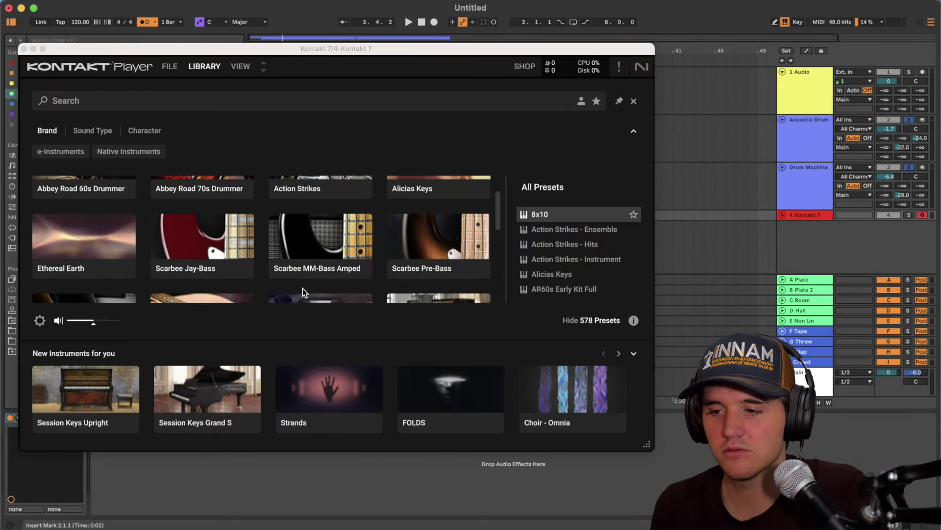
# Browse the Scarbee Pre-Bass and Jay-Bass instruments and look through their presets in the Kontakt library.
pyautogui.click(431, 225)
pyautogui.doubleClick(198, 249)
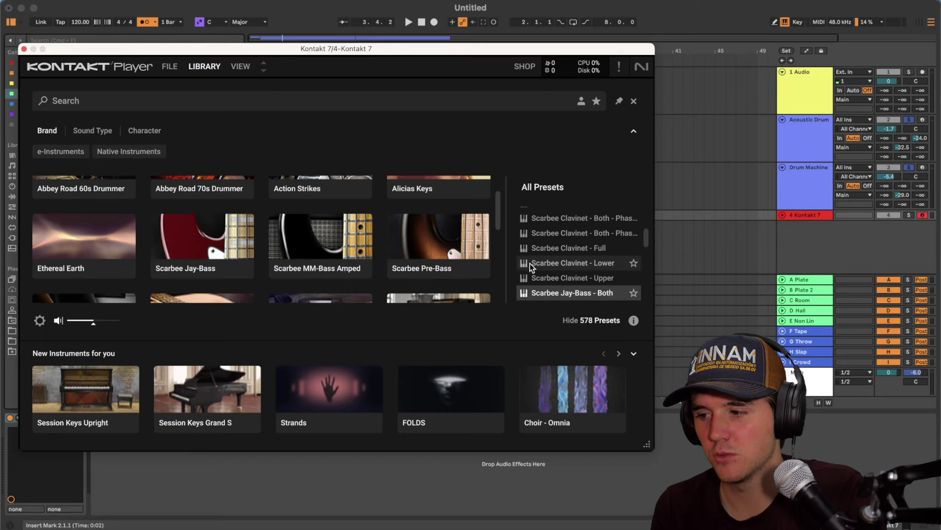
pyautogui.scroll(5, 563, 272)
pyautogui.scroll(-1, 562, 272)
pyautogui.scroll(-3, 562, 271)
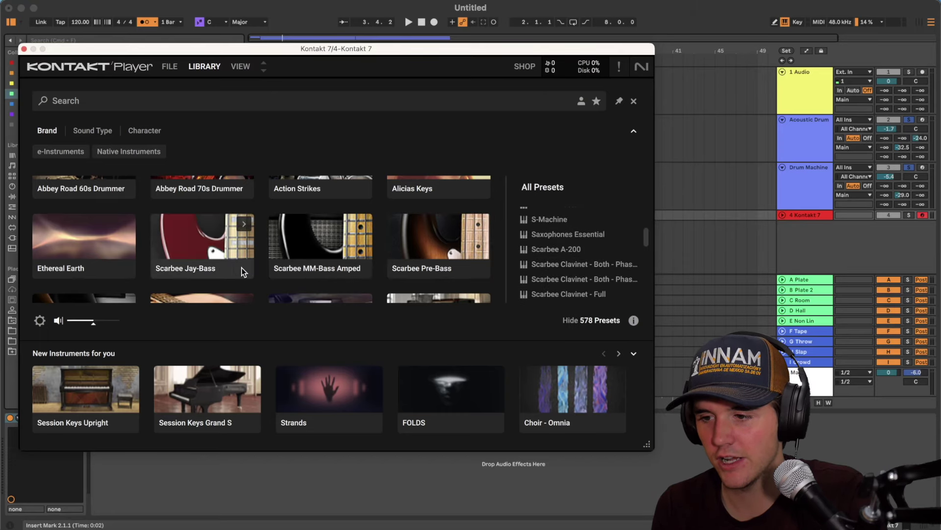
pyautogui.click(228, 248)
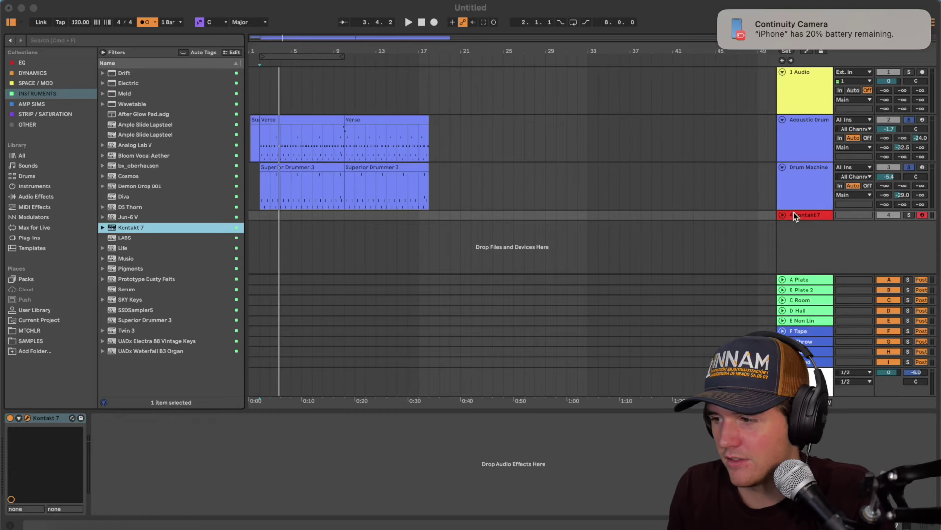
# Select the Kontakt 7 track and choose the Scarbee Pre-Bass instrument for it.
pyautogui.click(794, 212)
pyautogui.doubleClick(421, 252)
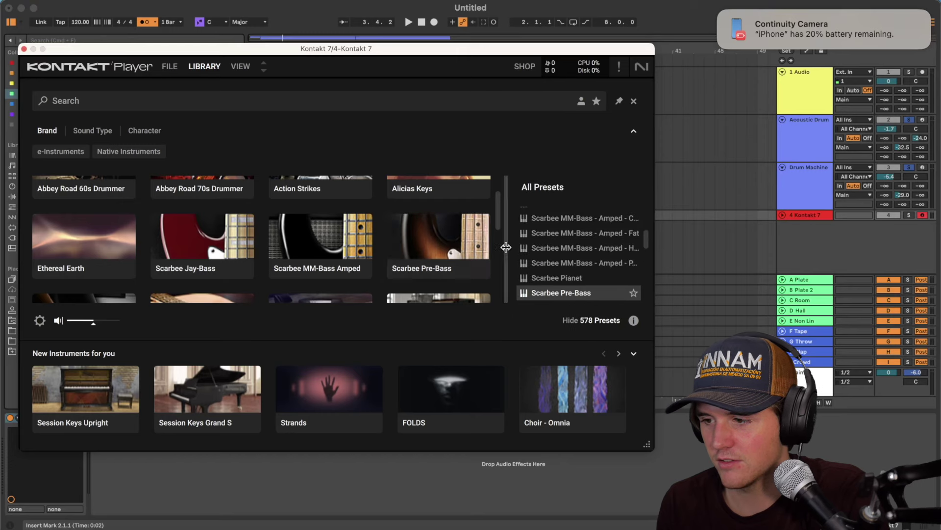
pyautogui.click(483, 260)
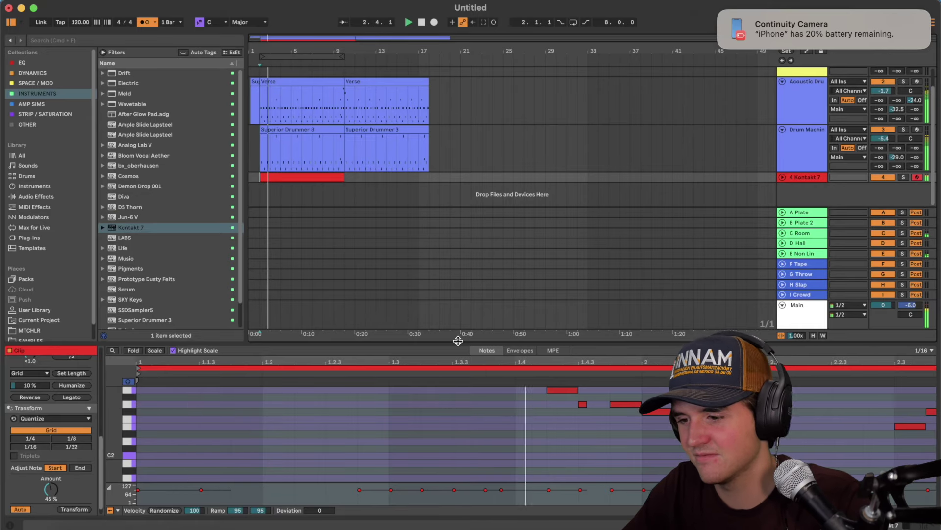
# Enlarge the bass clip's note editor, insert a sixteenth note at E2 just before 2.3, and raise the following note to F#2.
pyautogui.moveTo(458, 342); pyautogui.dragTo(453, 196)
pyautogui.scroll(5, 446, 340)
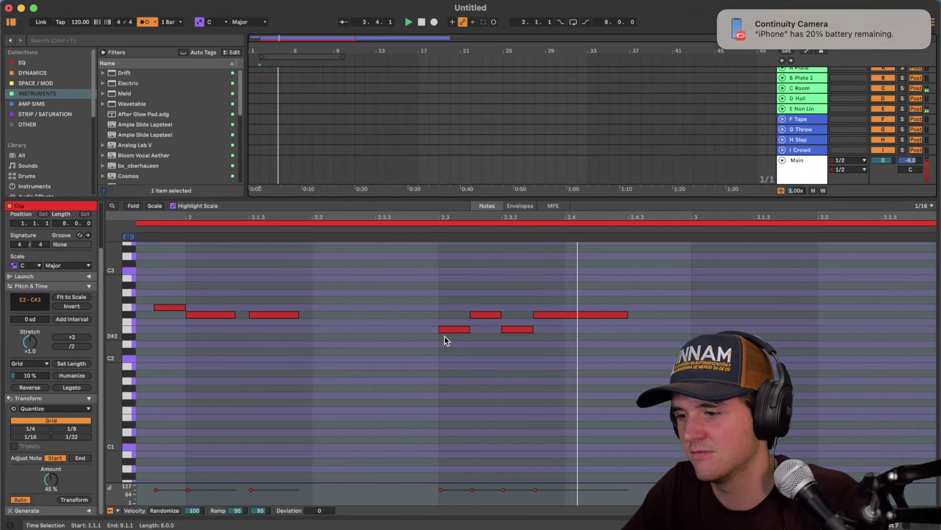
pyautogui.doubleClick(399, 343)
pyautogui.press('Up')
pyautogui.press('Up')
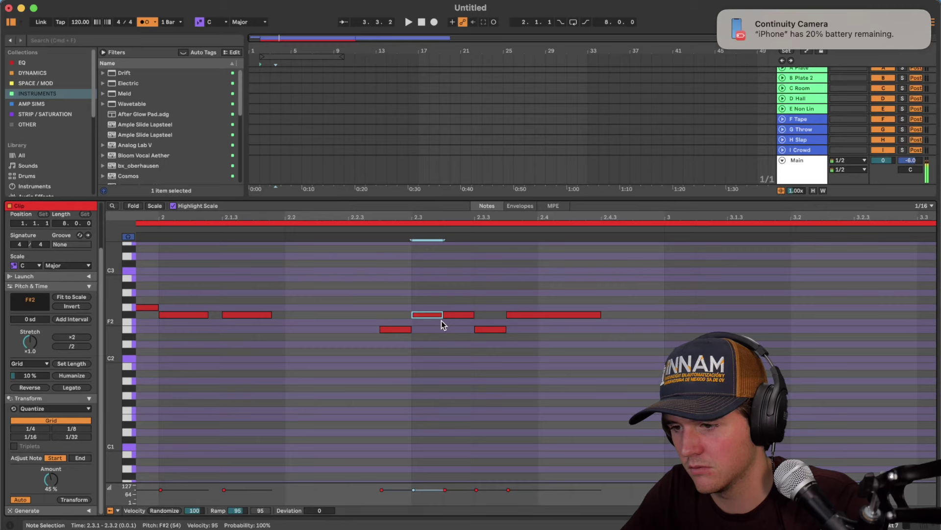
pyautogui.press('Up')
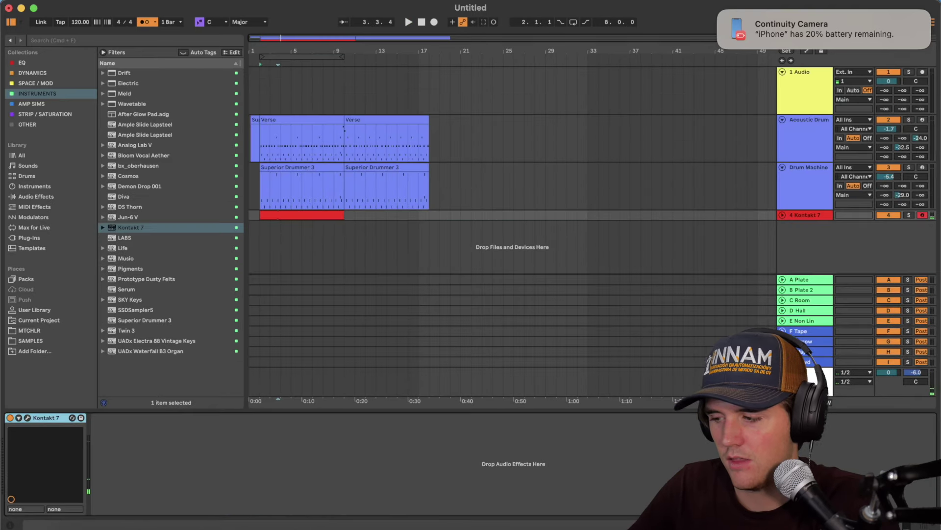
# Add the Ampeg SVTVR Classic amp simulator from the Amp Sims collection to the Kontakt 7 track.
pyautogui.click(27, 116)
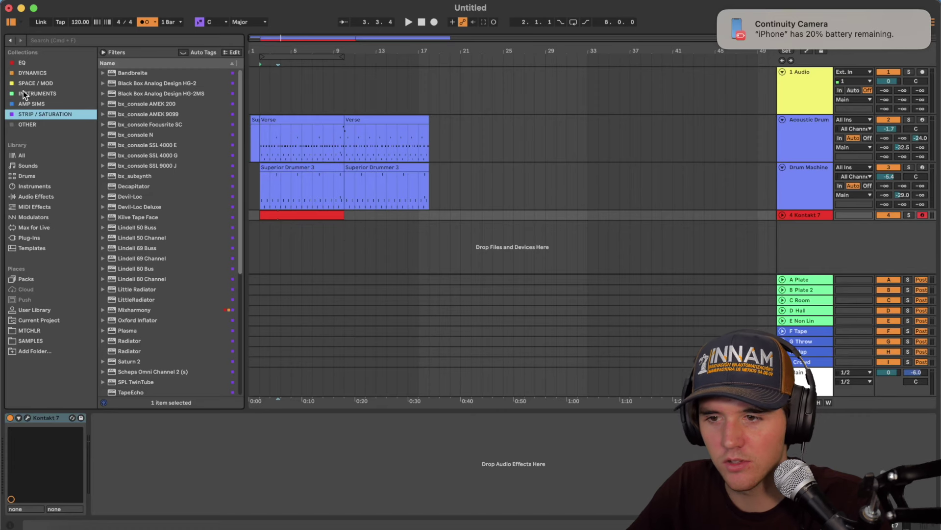
pyautogui.click(31, 104)
pyautogui.moveTo(135, 103); pyautogui.dragTo(166, 142)
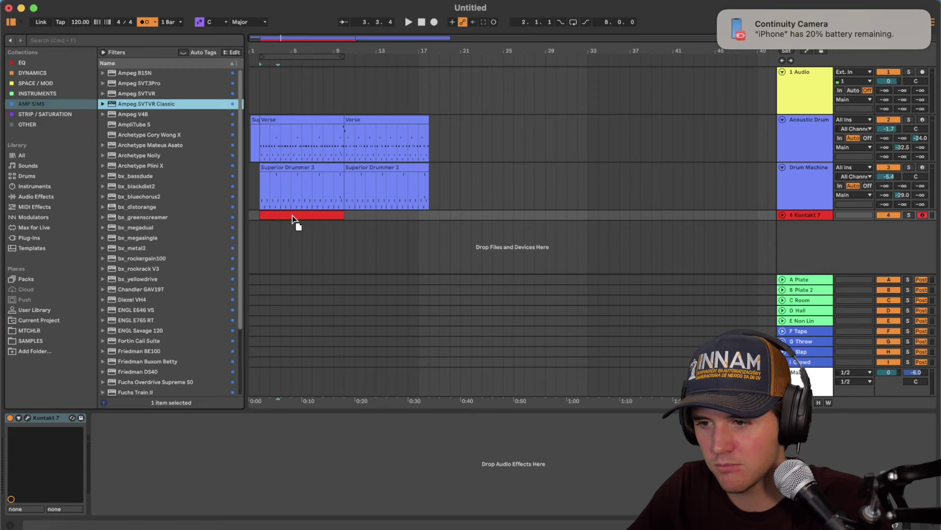
pyautogui.moveTo(246, 251); pyautogui.dragTo(247, 251)
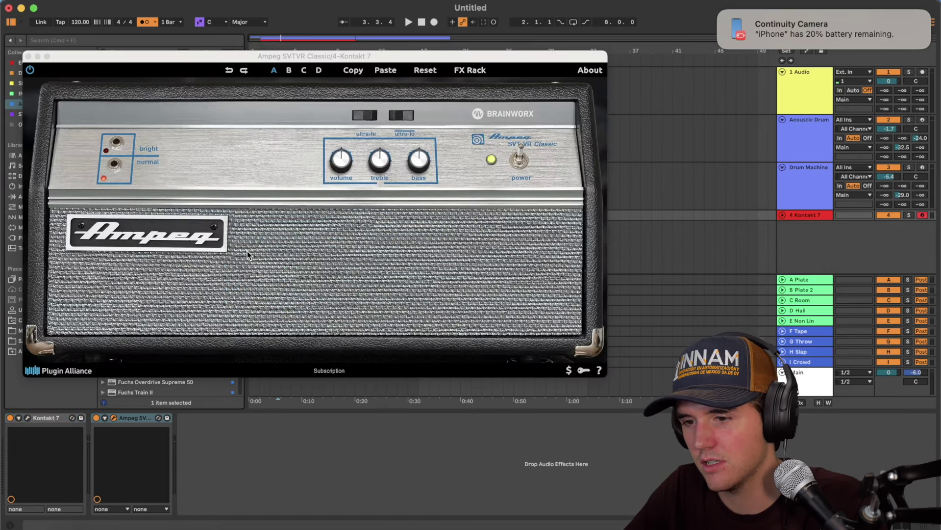
# Unfold the Kontakt 7 track during playback and lower its volume to about -10.3 dB.
pyautogui.press('space')
pyautogui.click(782, 215)
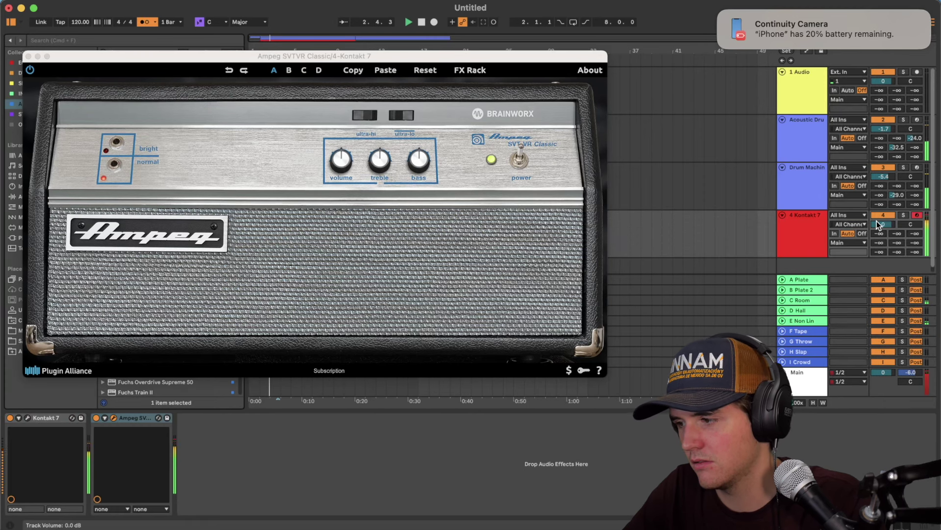
pyautogui.moveTo(877, 225); pyautogui.dragTo(878, 239)
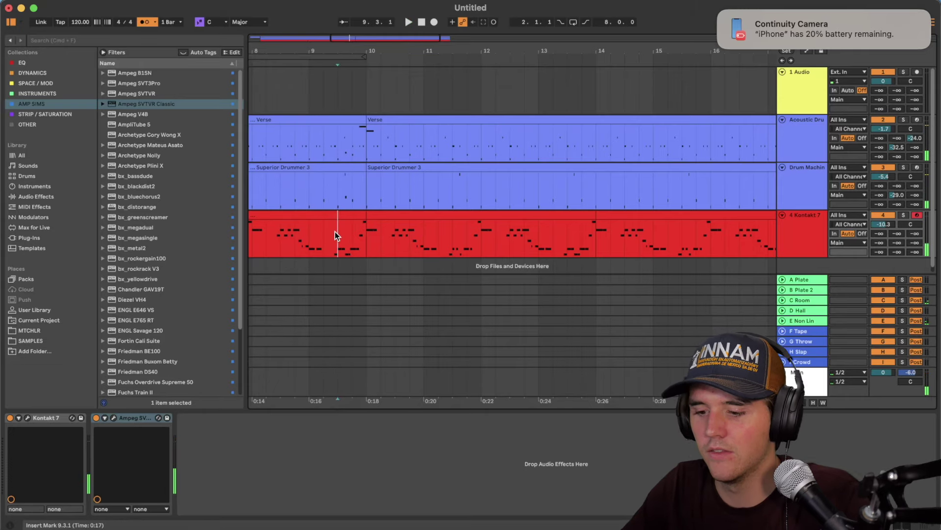
# Open the Kontakt 7 bass clip's notes and duplicate the four bars starting at bar 10 to bar 14.
pyautogui.doubleClick(351, 216)
pyautogui.moveTo(353, 216); pyautogui.dragTo(398, 326)
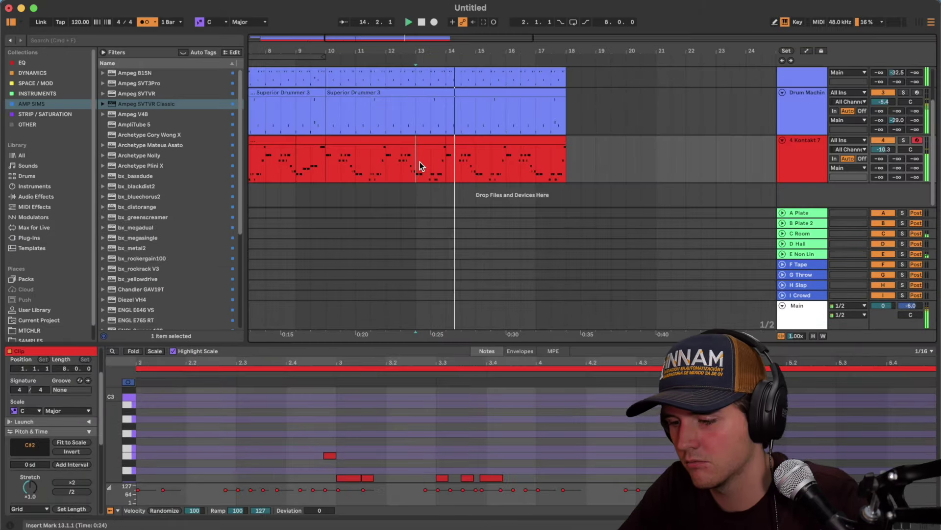
pyautogui.click(420, 161)
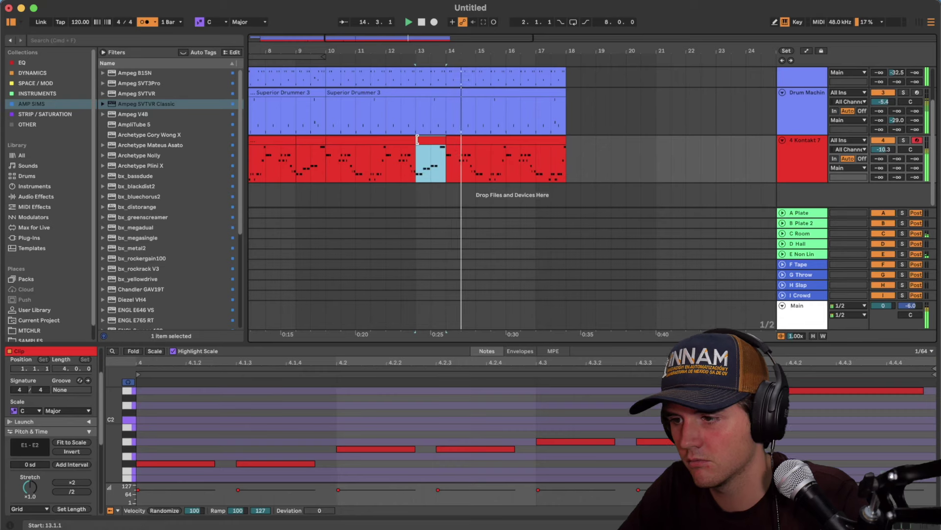
pyautogui.keyDown('shift'); pyautogui.click(395, 142); pyautogui.keyUp('shift')
pyautogui.press('super+d')
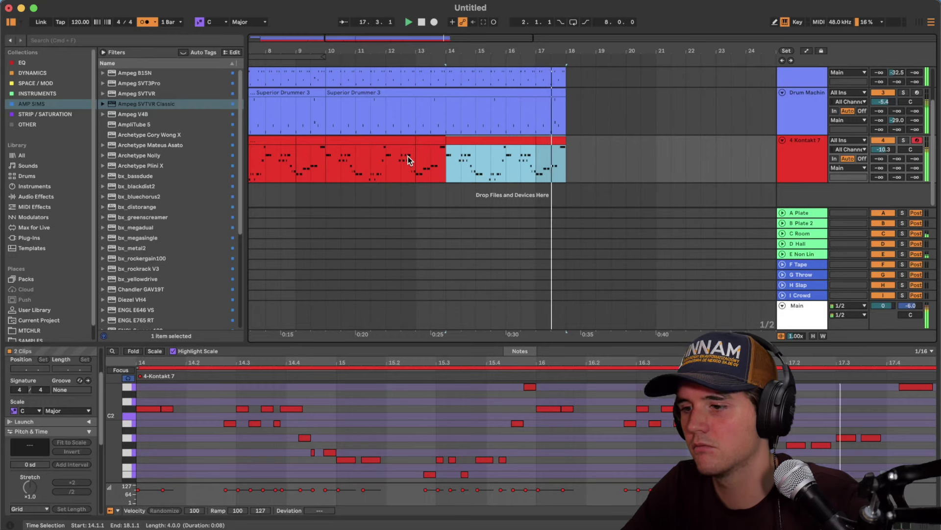
pyautogui.click(325, 141)
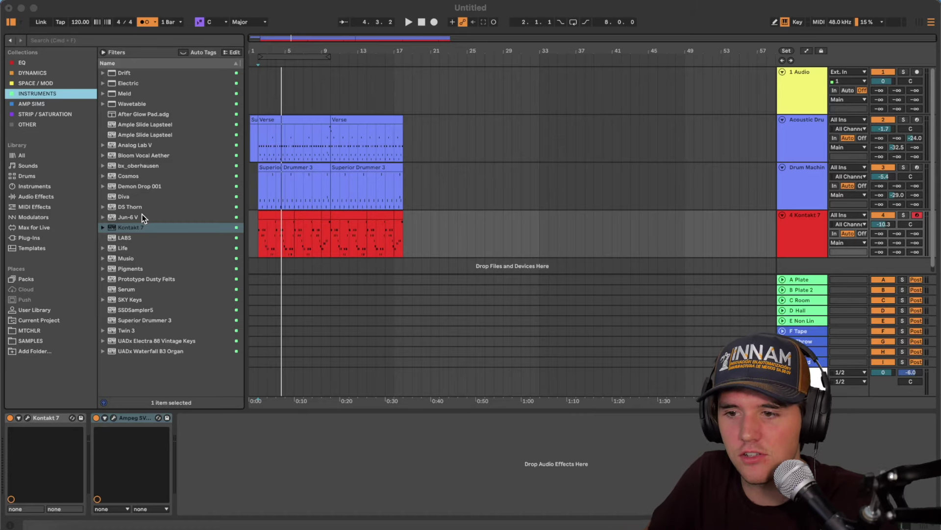
# Add the Diva synth as a new track below the bass and play the arrangement from bar 9.
pyautogui.click(118, 145)
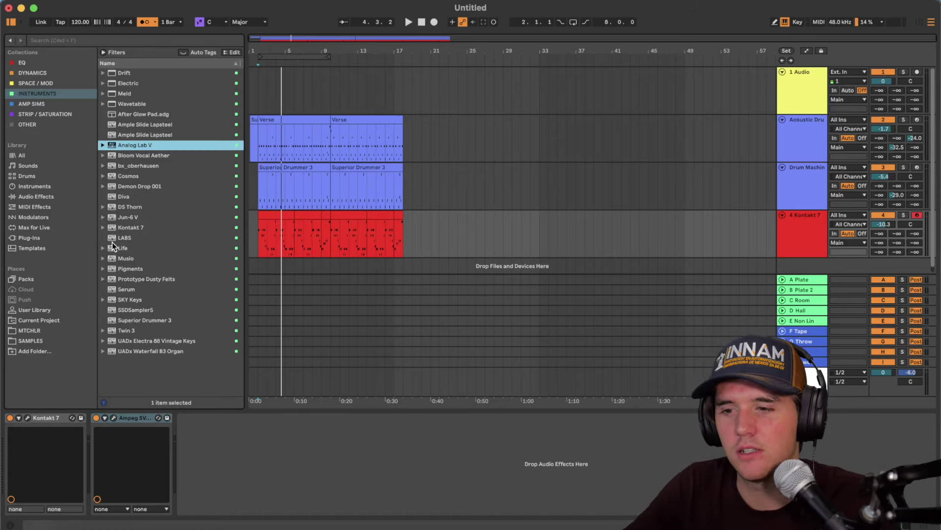
pyautogui.moveTo(124, 197); pyautogui.dragTo(209, 216)
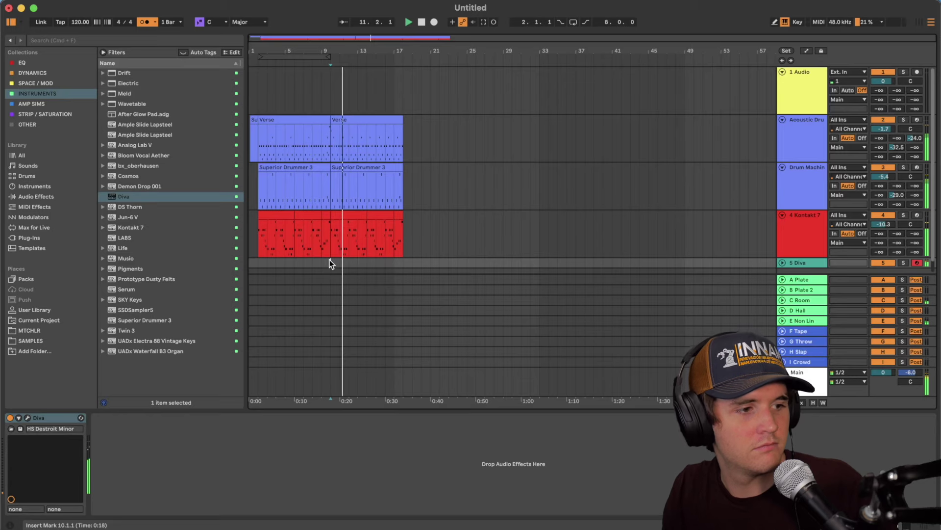
pyautogui.press('space')
pyautogui.press('space')
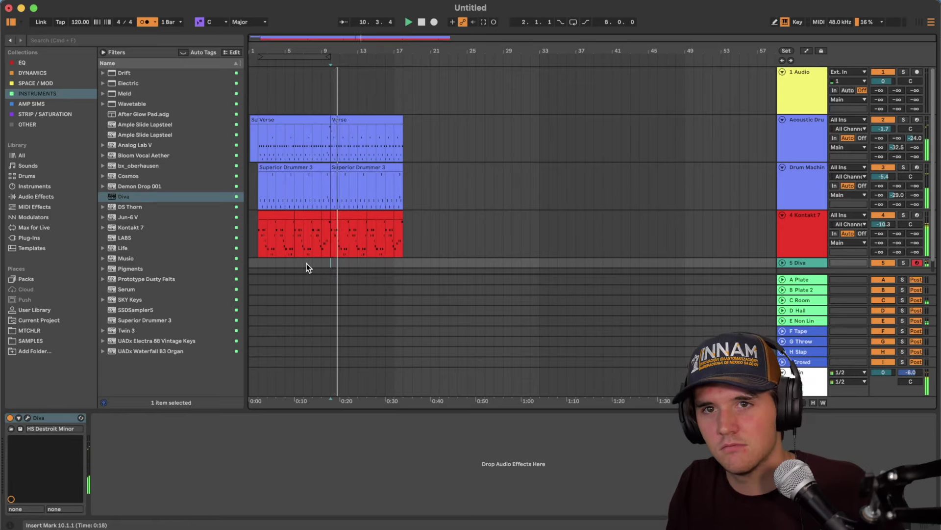
pyautogui.click(320, 263)
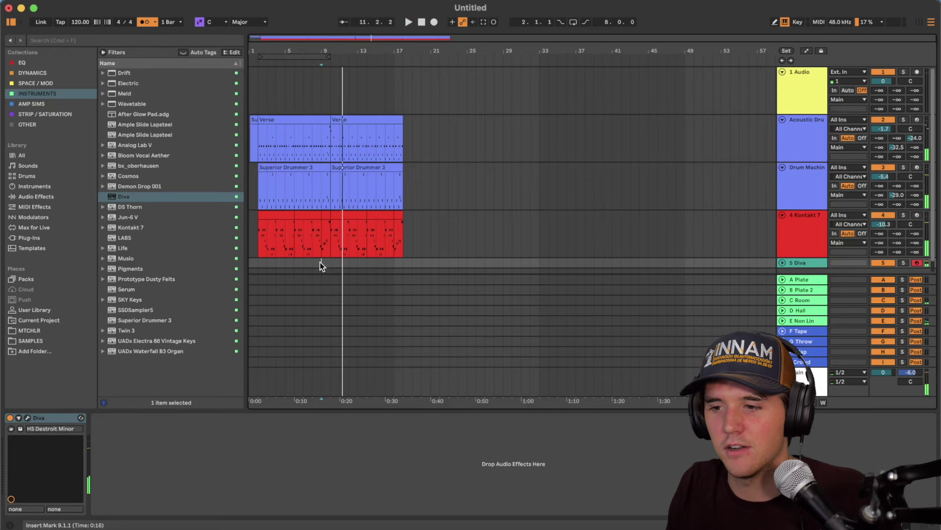
pyautogui.press('space')
pyautogui.press('space')
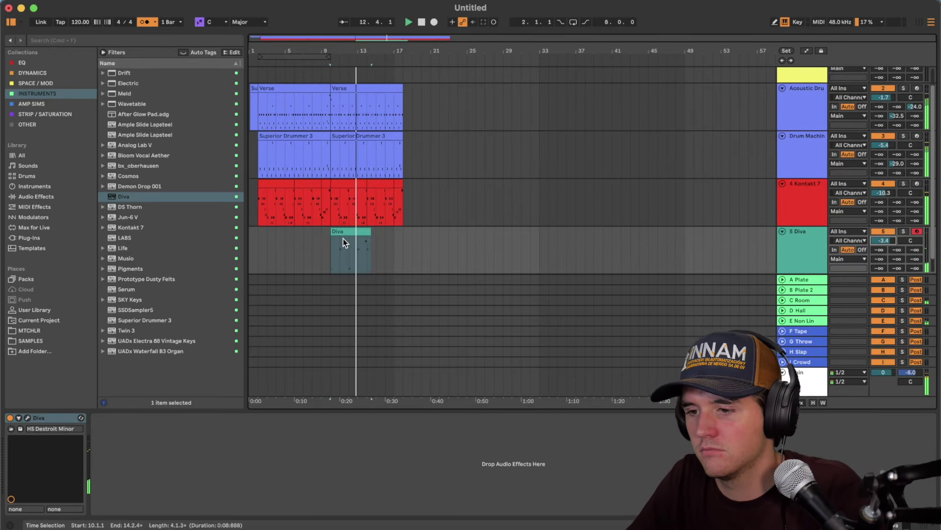
# Open the Diva clip's notes and select all of them.
pyautogui.doubleClick(344, 239)
pyautogui.moveTo(152, 464); pyautogui.dragTo(610, 523)
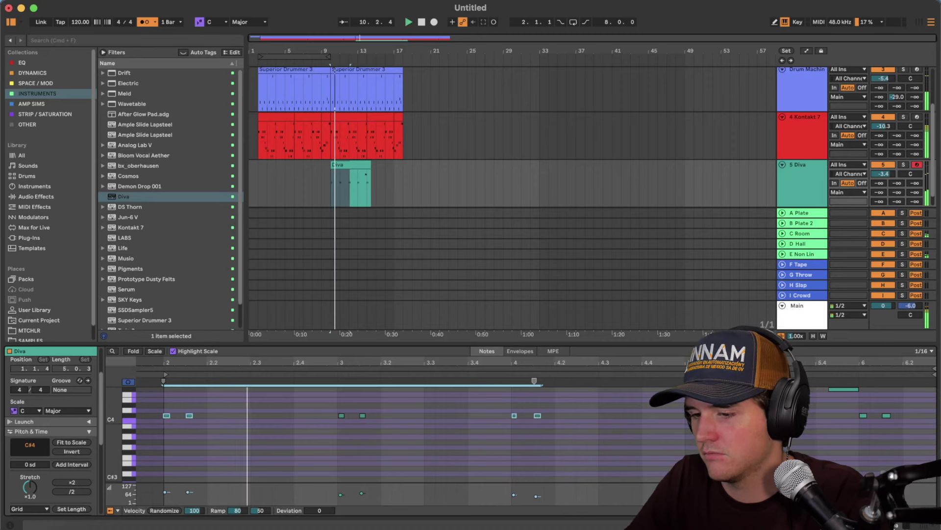
pyautogui.press('super+a')
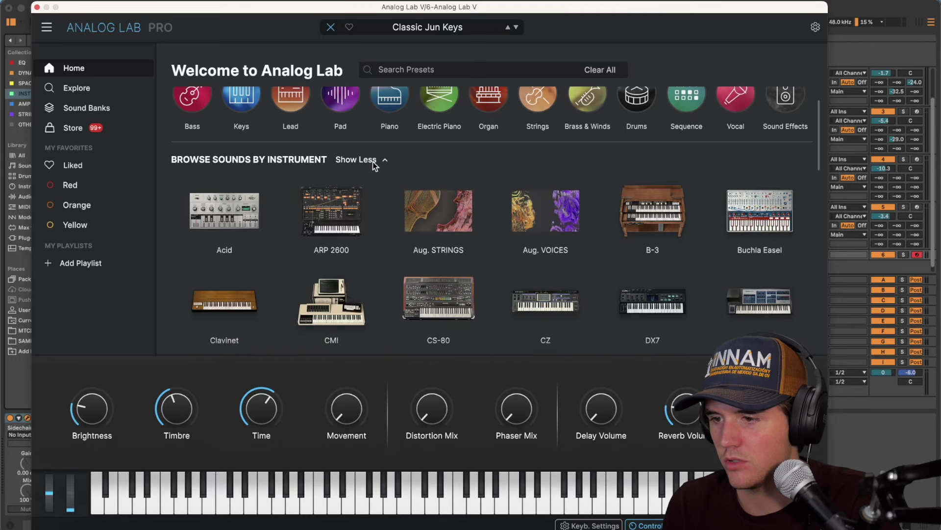
# Browse the Analog Lab sounds by instrument, choose Jun-6 and load the Venus Rising preset.
pyautogui.scroll(-5, 378, 337)
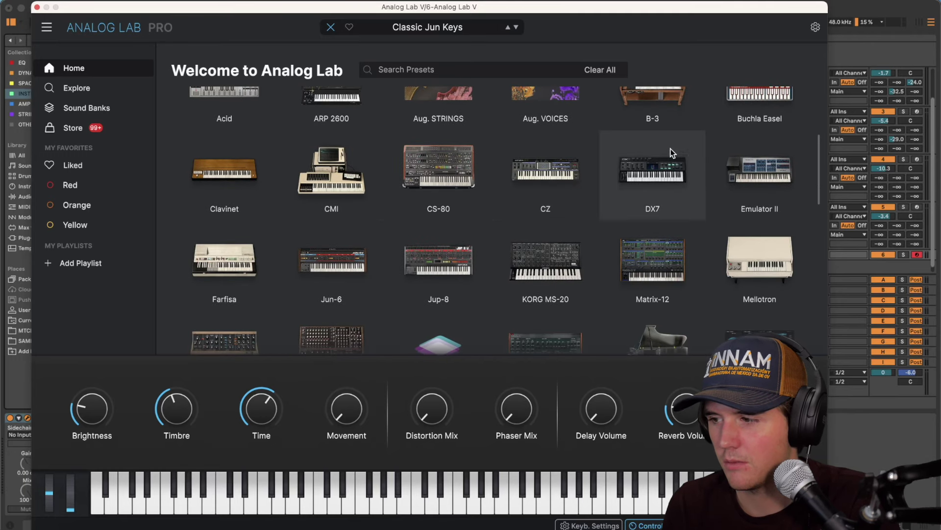
pyautogui.scroll(-3, 498, 288)
pyautogui.scroll(-2, 525, 215)
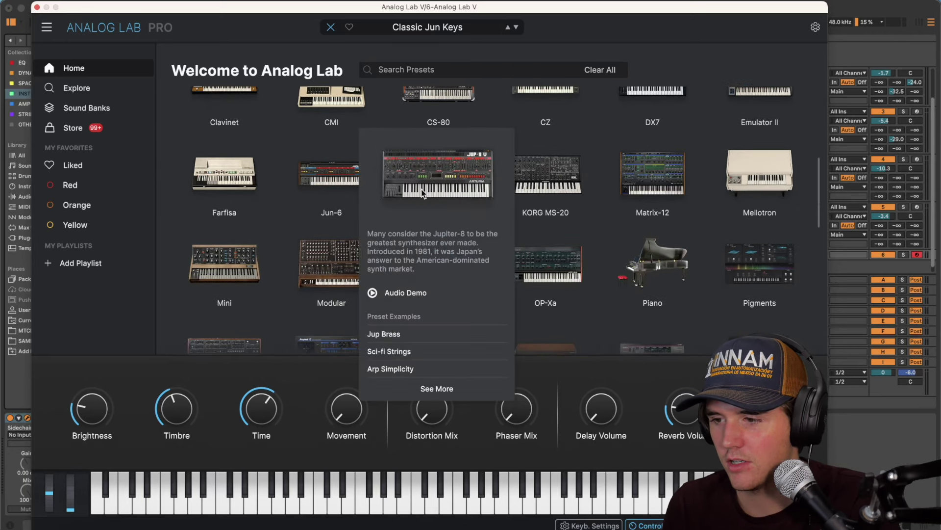
pyautogui.click(318, 183)
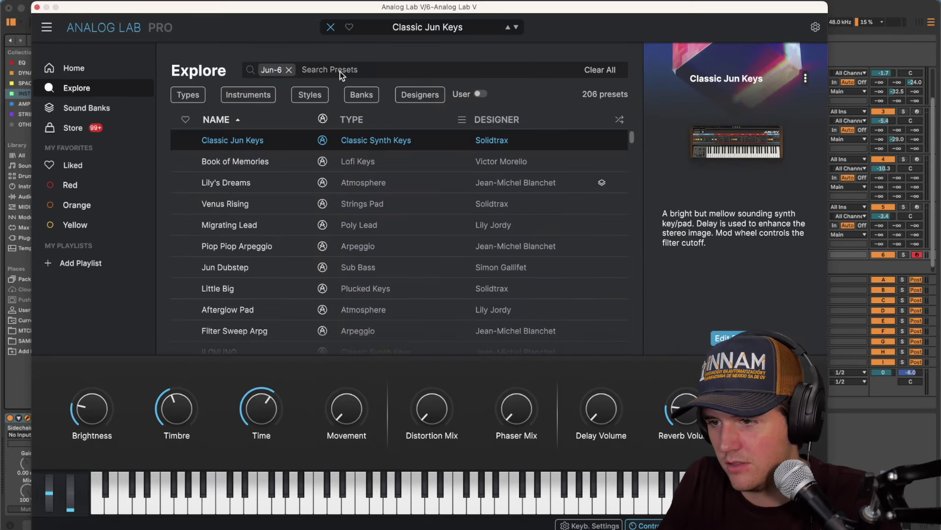
pyautogui.click(257, 204)
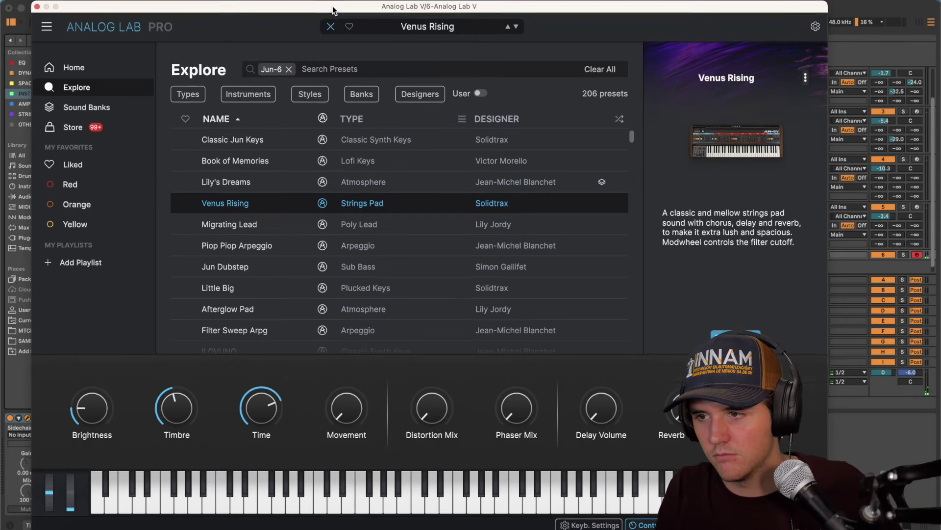
# Move the Analog Lab window clear of the arrangement and play the song from bar 9.
pyautogui.moveTo(365, 3); pyautogui.dragTo(365, 160)
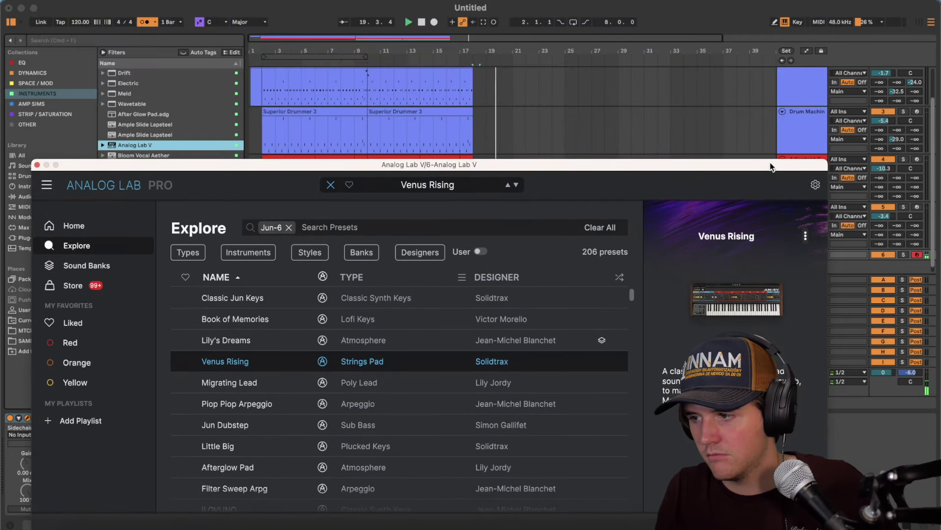
pyautogui.moveTo(704, 165); pyautogui.dragTo(704, 302)
pyautogui.click(356, 218)
pyautogui.press('space')
pyautogui.press('space')
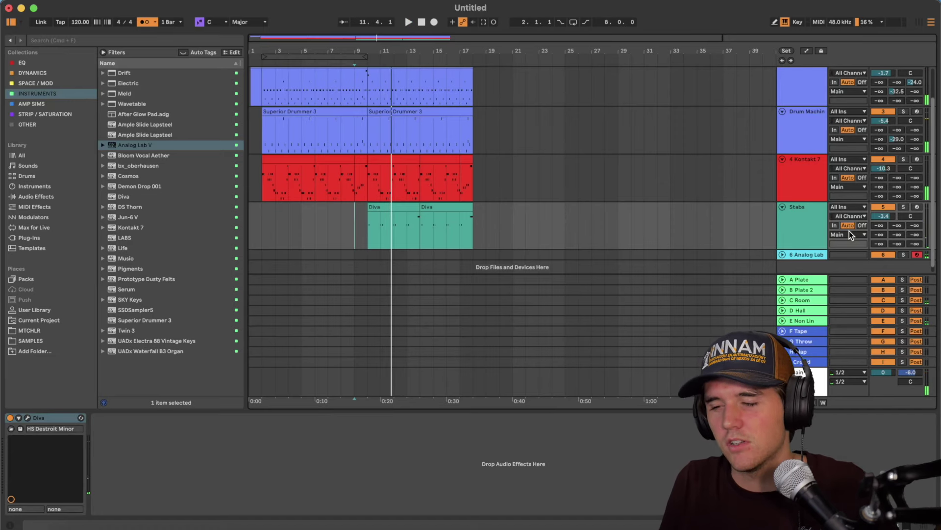
# Duplicate the G#2 note in the Analog Lab clip into the clip's second bar and listen to the result.
pyautogui.scroll(-1, 452, 248)
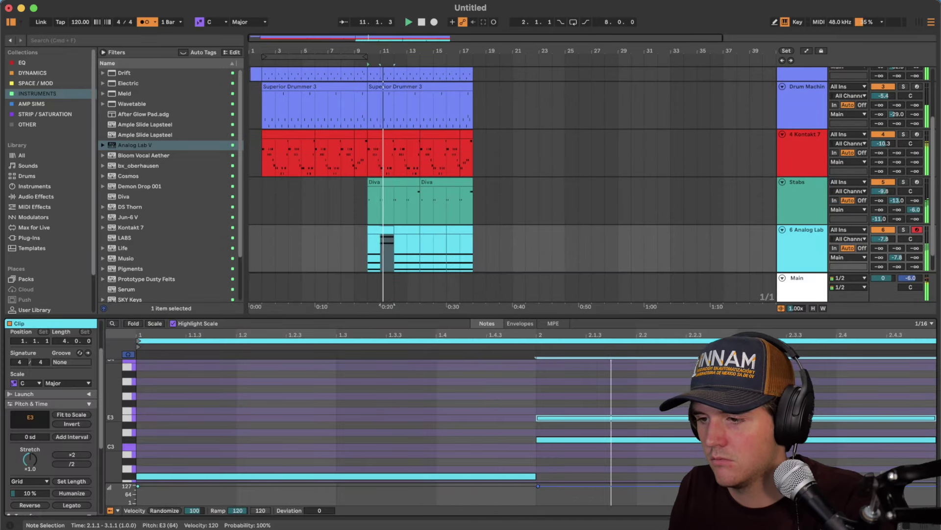
pyautogui.press('space')
pyautogui.scroll(-3, 539, 379)
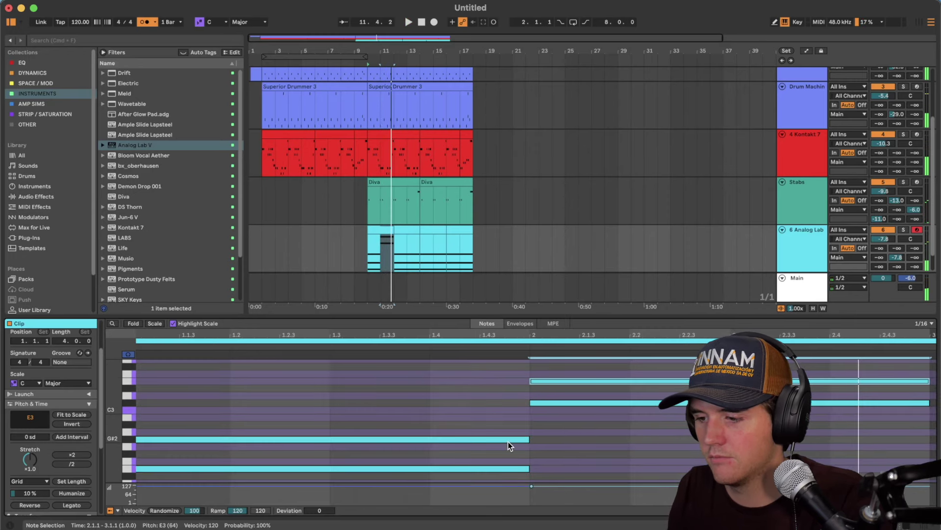
pyautogui.click(508, 441)
pyautogui.press('super+d')
pyautogui.press('space')
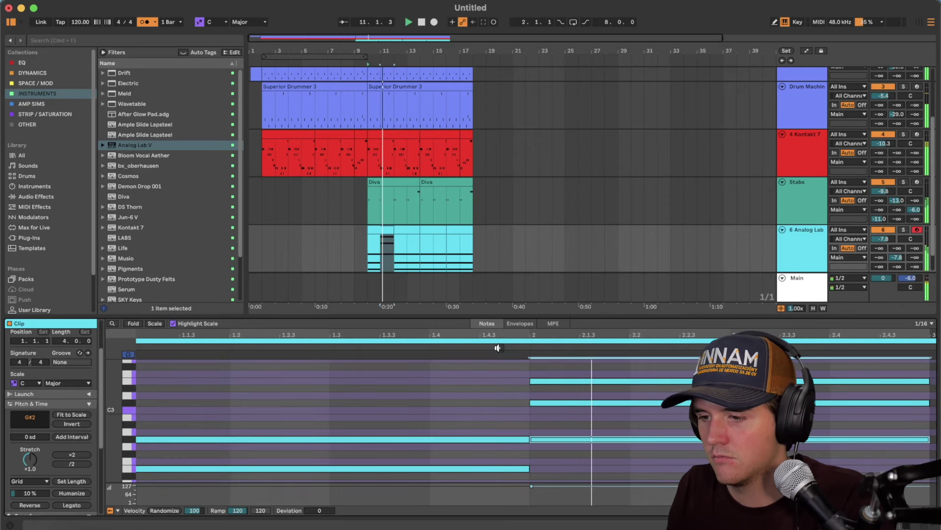
# Duplicate the two-bar Analog Lab clip three times to fill the track up to bar 18.
pyautogui.click(386, 228)
pyautogui.press('super+d')
pyautogui.press('super+d')
pyautogui.press('super+d')
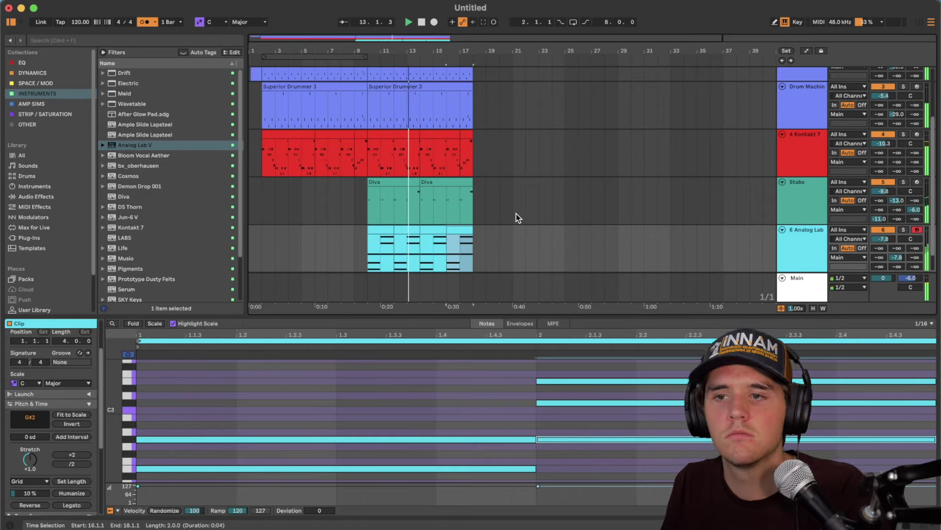
# Record a Musio part on a new track from bar 9 to just past bar 18.
pyautogui.click(354, 185)
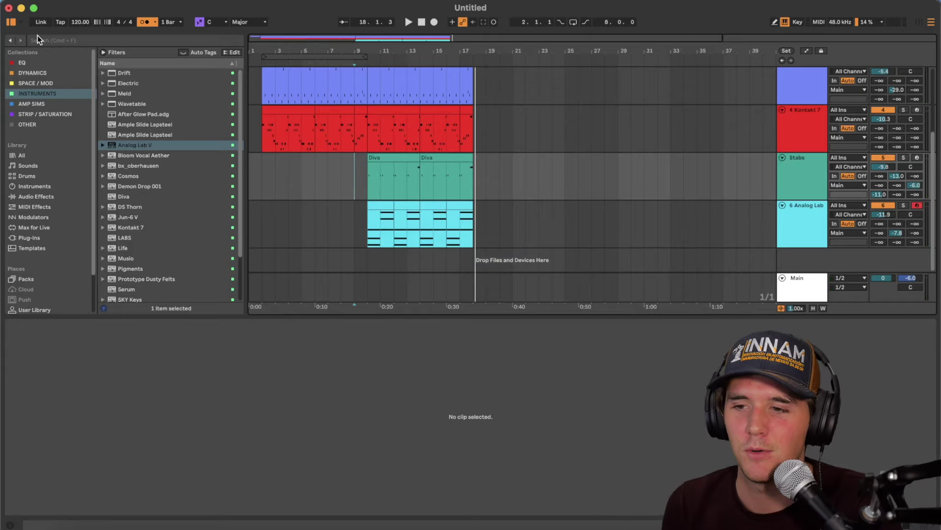
pyautogui.scroll(-5, 166, 196)
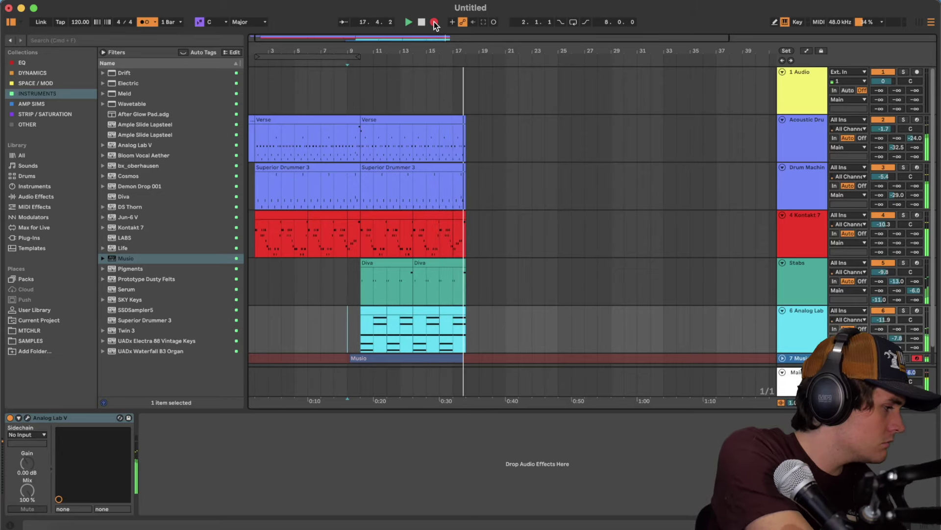
pyautogui.press('space')
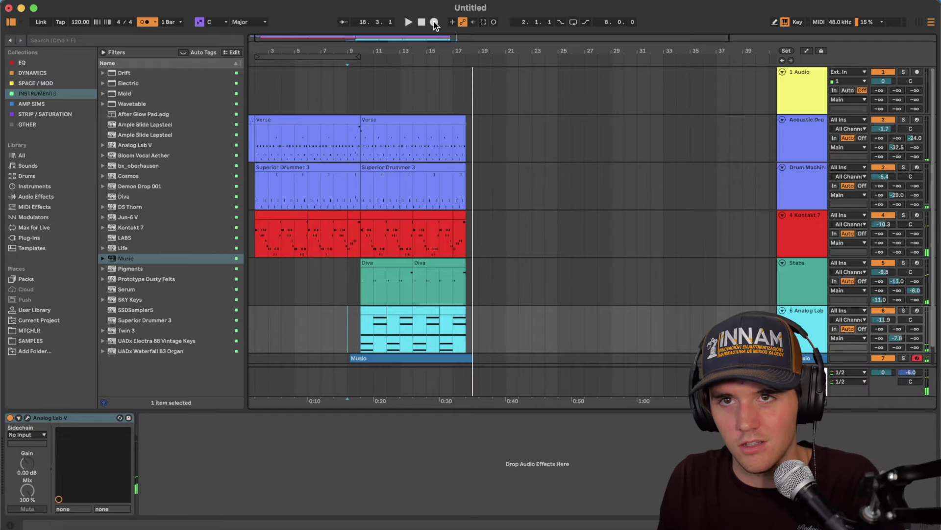
pyautogui.press('space')
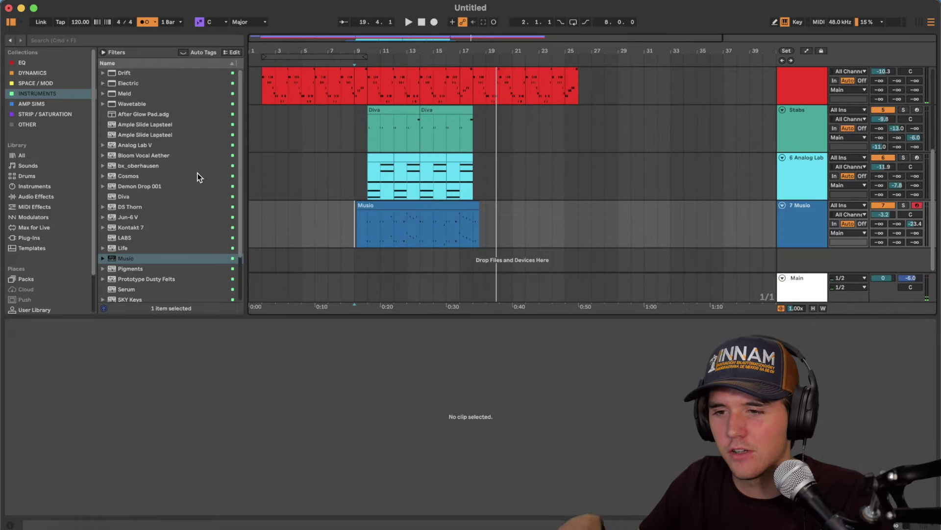
# Add another Musio instrument on a new track and search its catalog for "violin" to load Violins Keyswitch.
pyautogui.moveTo(126, 204); pyautogui.dragTo(370, 253)
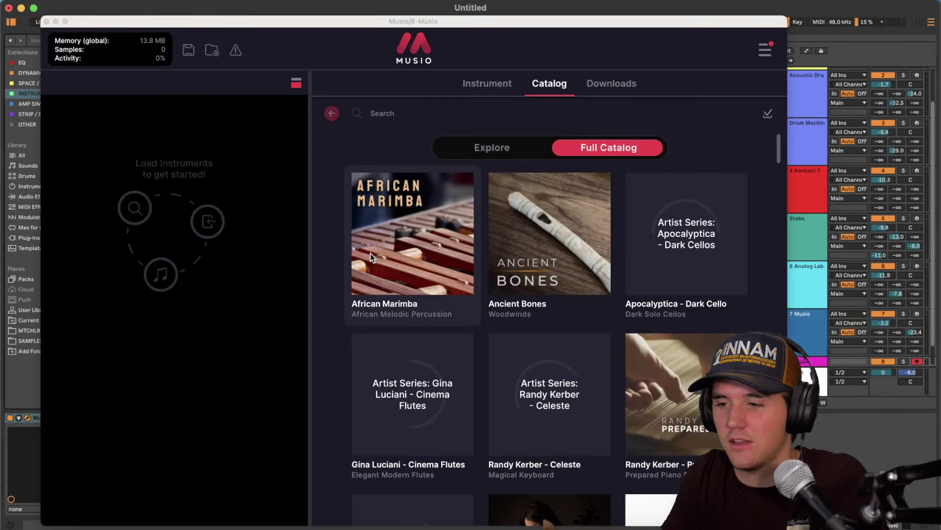
pyautogui.click(425, 114)
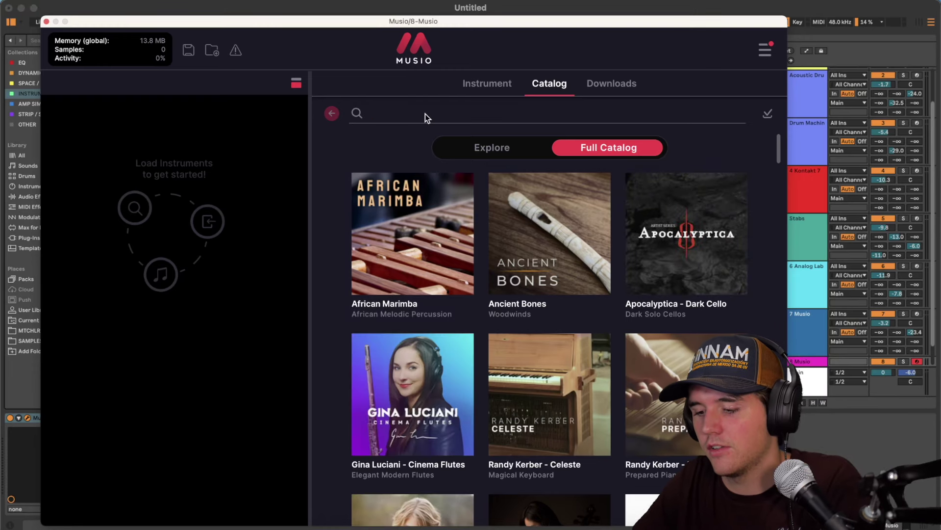
pyautogui.write('violin')
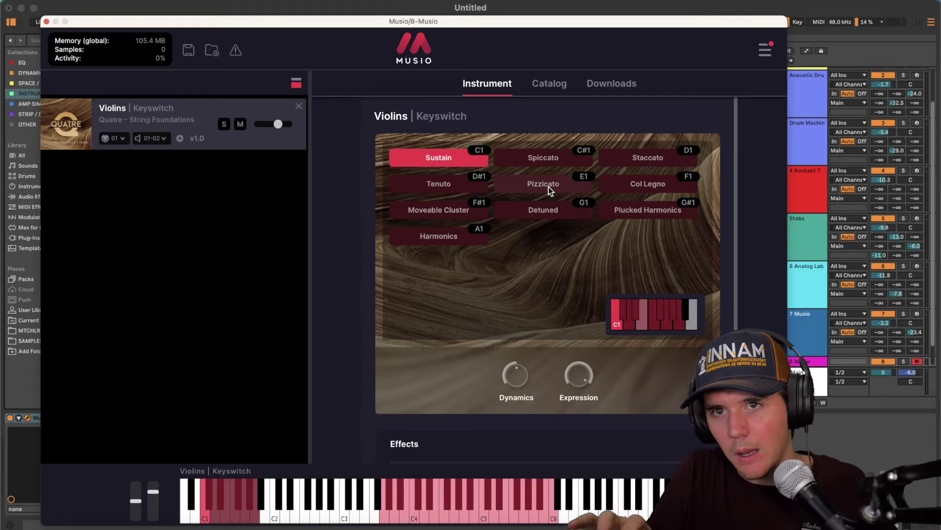
# Record a short violin part from bar 9 on the new Musio track.
pyautogui.click(434, 23)
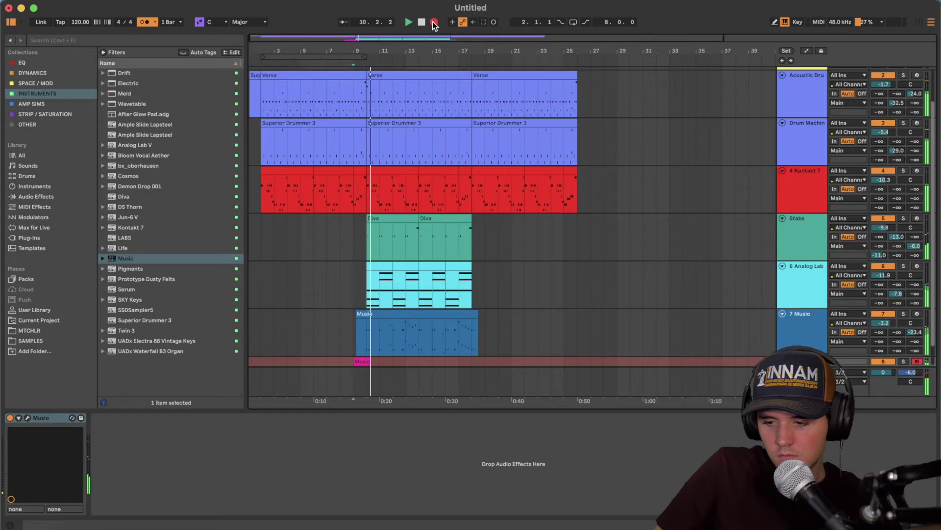
pyautogui.press('space')
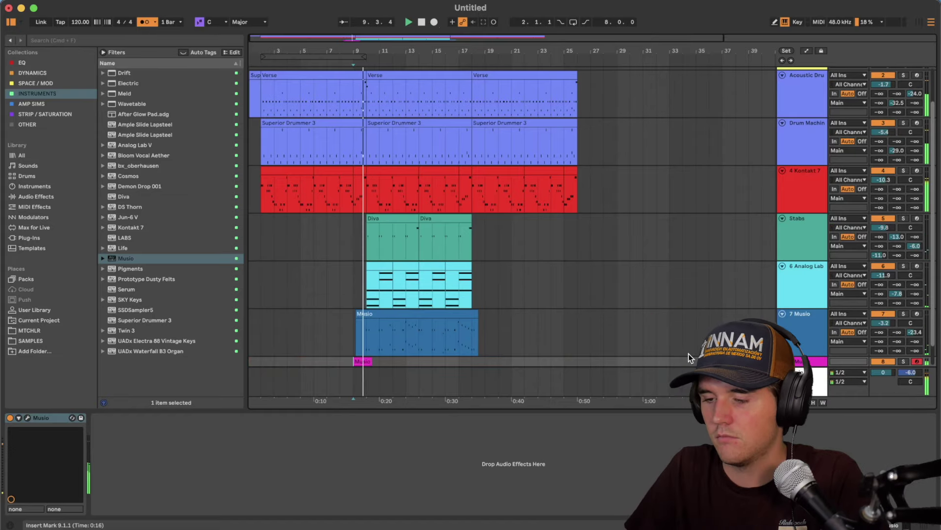
# Unfold the recorded violin track, check its clip during playback and rename the track Trill.
pyautogui.click(782, 361)
pyautogui.scroll(5, 359, 342)
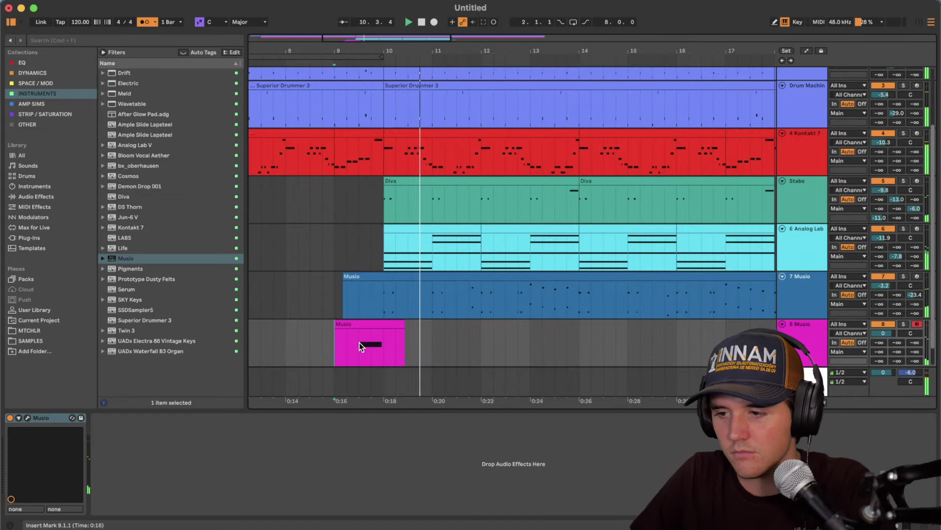
pyautogui.press('space')
pyautogui.rightClick(804, 346)
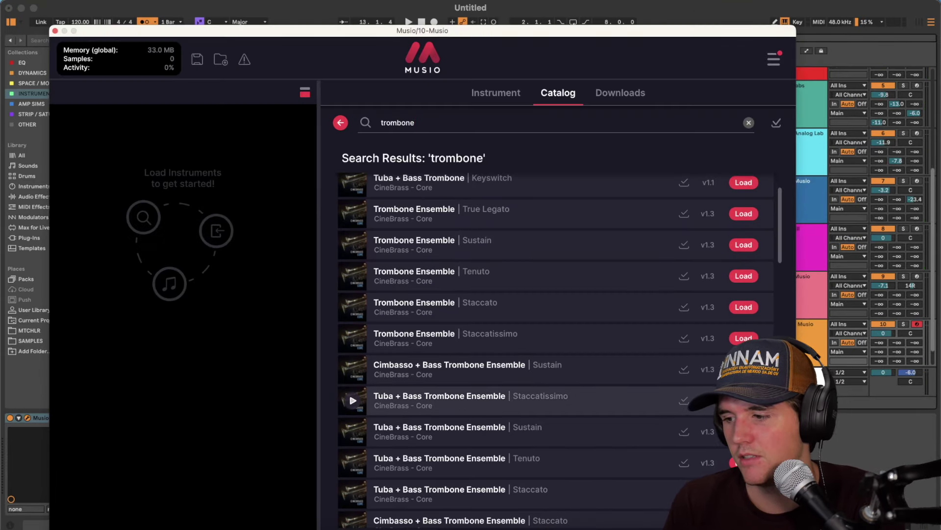
# Load the Tuba + Bass Trombone Ensemble Staccatissimo instrument on the tenth track's Musio.
pyautogui.click(744, 400)
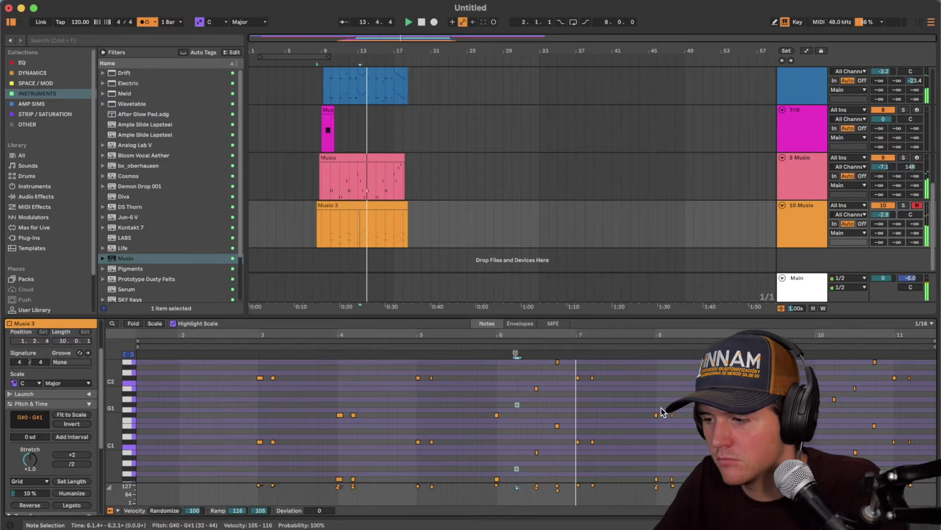
# Lower the pair of notes near bar 10 of the Musio 3 clip by one semitone to G#0 and G#1.
pyautogui.moveTo(827, 392); pyautogui.dragTo(847, 468)
pyautogui.press('Down')
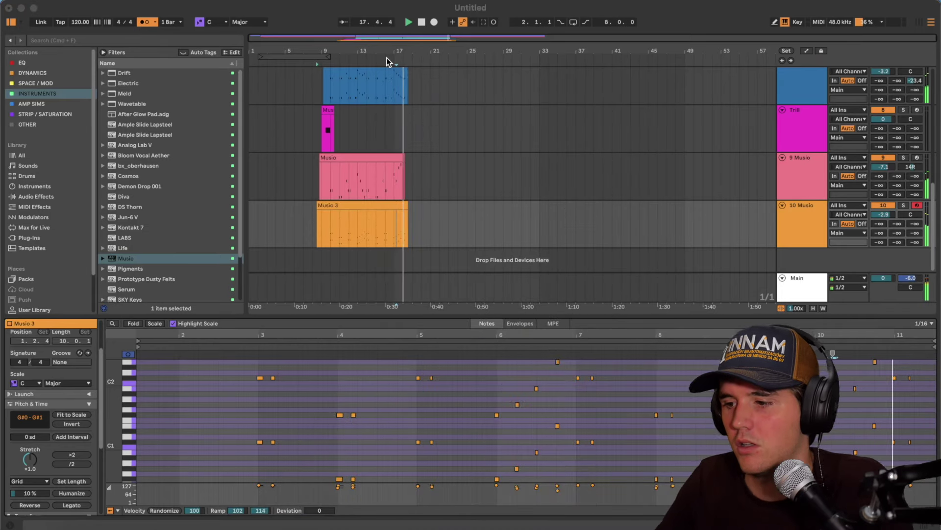
# Preview TR-707Clap.wav from the Roland TR-707 samples and place it on a new track below the tenth track.
pyautogui.click(29, 297)
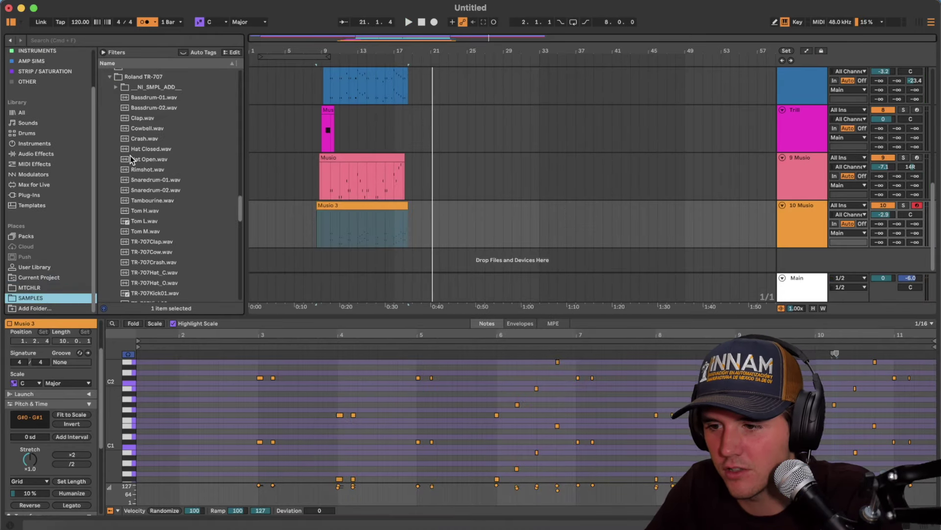
pyautogui.click(142, 241)
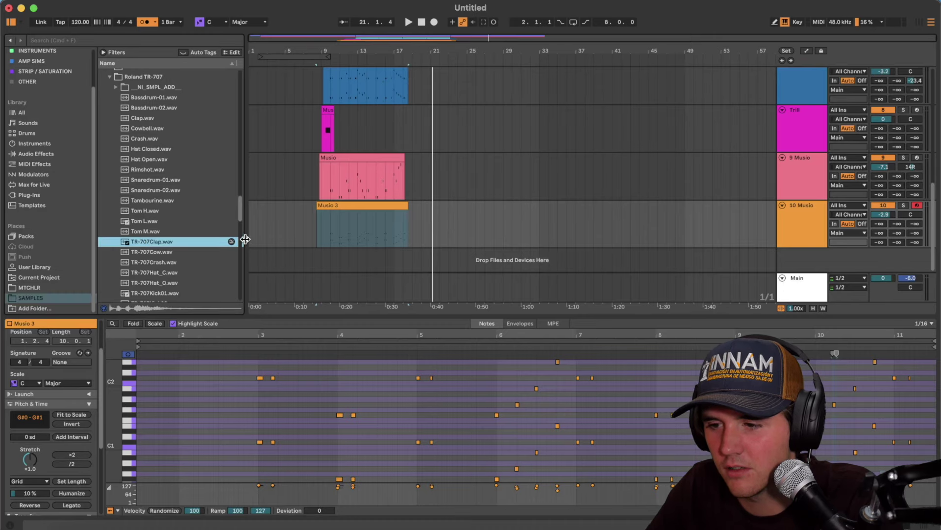
pyautogui.click(314, 225)
pyautogui.scroll(3, 313, 225)
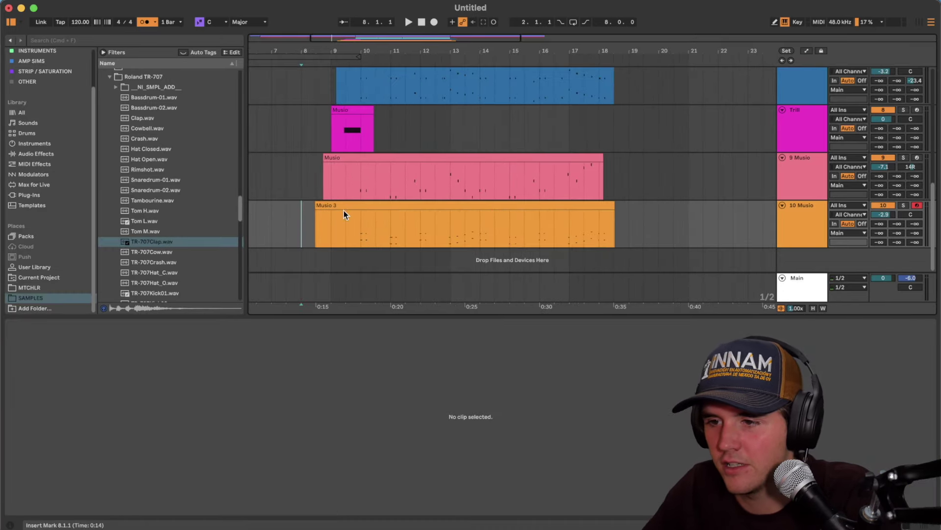
pyautogui.moveTo(150, 241); pyautogui.dragTo(426, 242)
# Play the arrangement around the clap sample to check its timing.
pyautogui.click(336, 257)
pyautogui.press('space')
pyautogui.scroll(4, 355, 239)
pyautogui.click(373, 251)
pyautogui.press('space')
# Duplicate the one-bar clap section starting at bar 10 seven times so a clap sits in every bar to bar 18.
pyautogui.scroll(-3, 481, 240)
pyautogui.press('super+d')
pyautogui.press('super+d')
pyautogui.press('super+d')
pyautogui.press('super+d')
pyautogui.press('super+d')
pyautogui.press('super+d')
pyautogui.press('super+d')
pyautogui.scroll(-2, 425, 242)
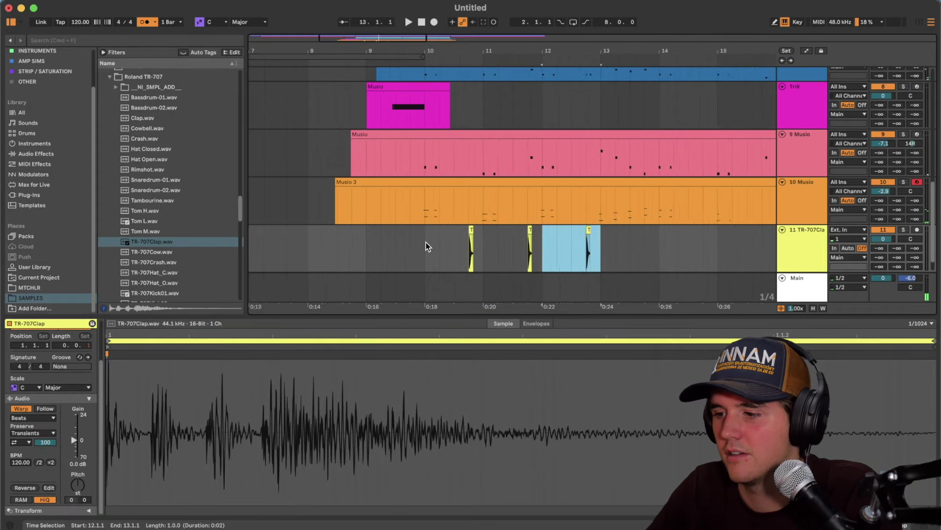
# While playing from bar 10, lower the clap track's volume to -8.5 dB and set its E Non Lin send to -15.6 dB.
pyautogui.click(426, 243)
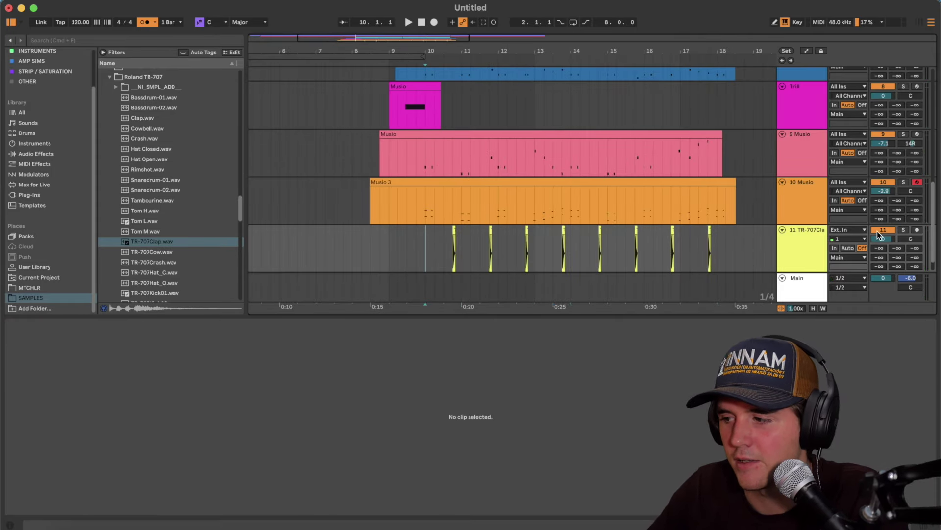
pyautogui.press('space')
pyautogui.moveTo(881, 239); pyautogui.dragTo(881, 254)
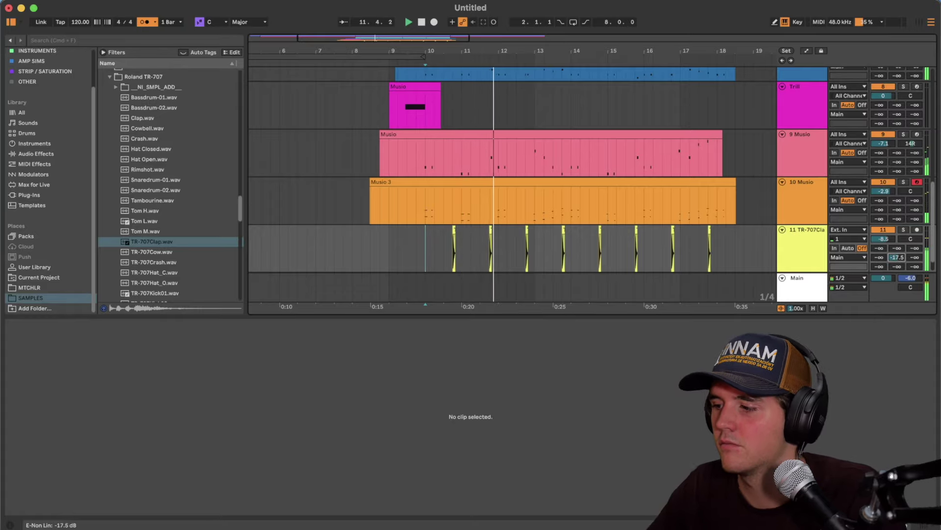
pyautogui.moveTo(897, 256); pyautogui.dragTo(897, 260)
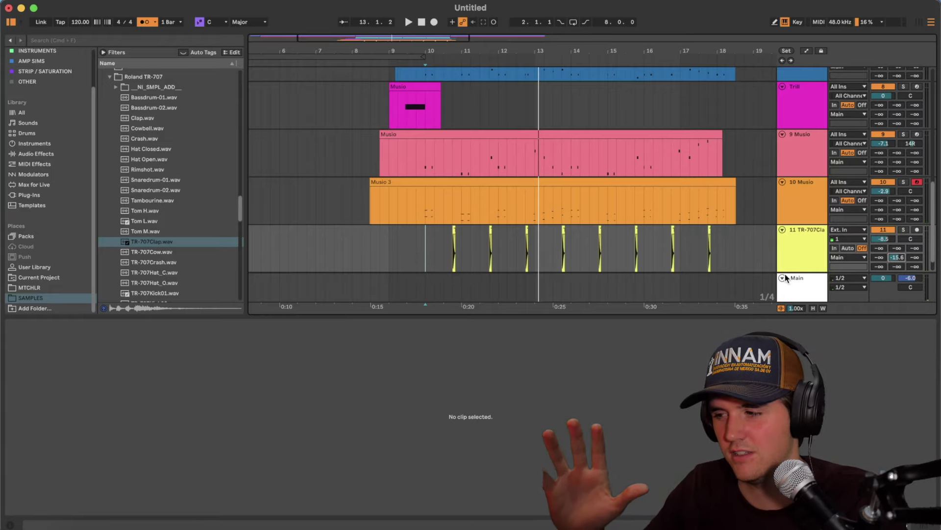
# Show the return tracks and open the VerbSuite Classics reverb on the E Non Lin return.
pyautogui.scroll(-2, 833, 243)
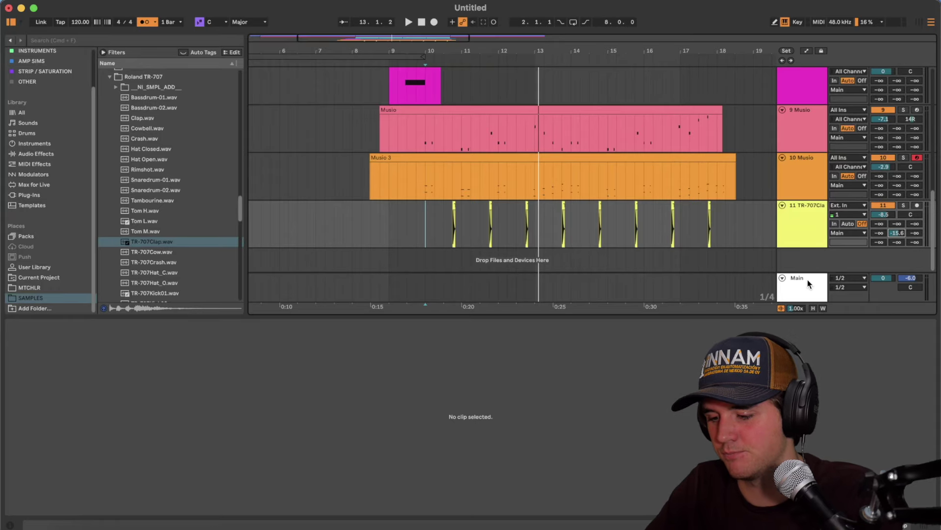
pyautogui.press('alt+super+r')
pyautogui.click(811, 221)
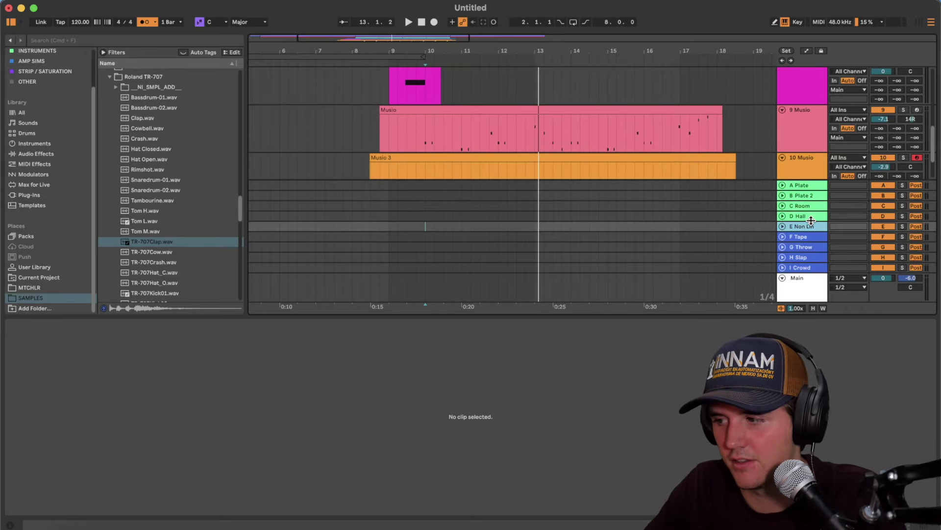
pyautogui.hotkey('shift', 'Tab')
pyautogui.click(27, 418)
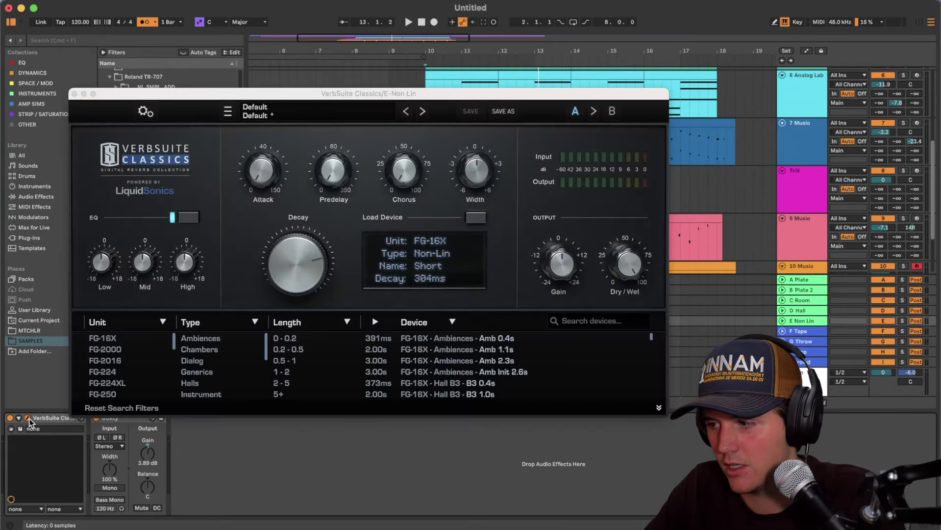
# Audition the reverb on the E Non Lin return during playback, and close its VerbSuite Classics window.
pyautogui.click(903, 320)
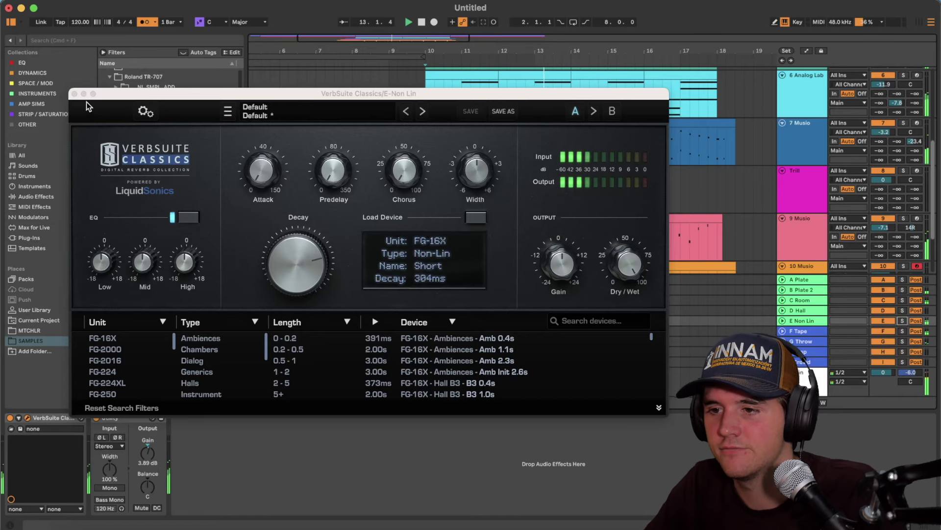
pyautogui.click(75, 94)
# Insert VerbSuite Classics on the TR-707 clap track with the FG-16X Non-Lin Long device and Dry/Wet at 18.8%.
pyautogui.scroll(-5, 429, 234)
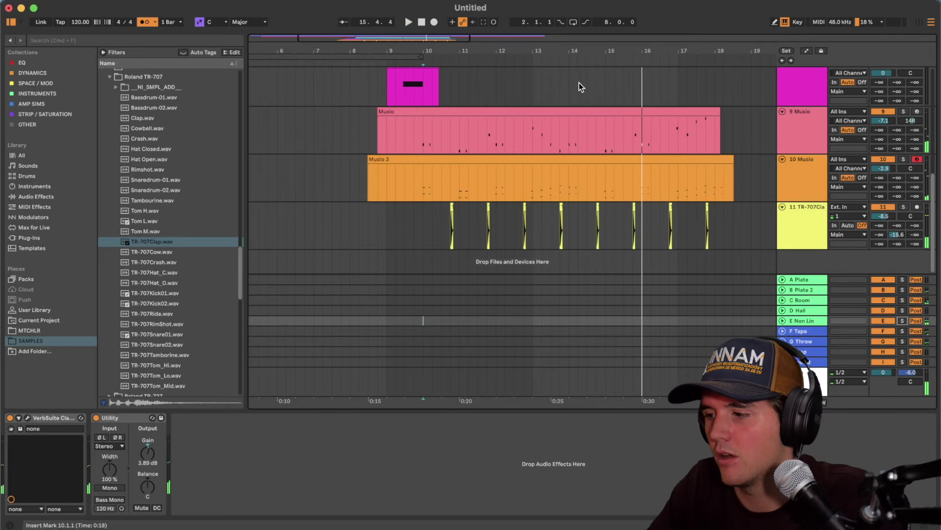
pyautogui.click(795, 217)
pyautogui.click(23, 82)
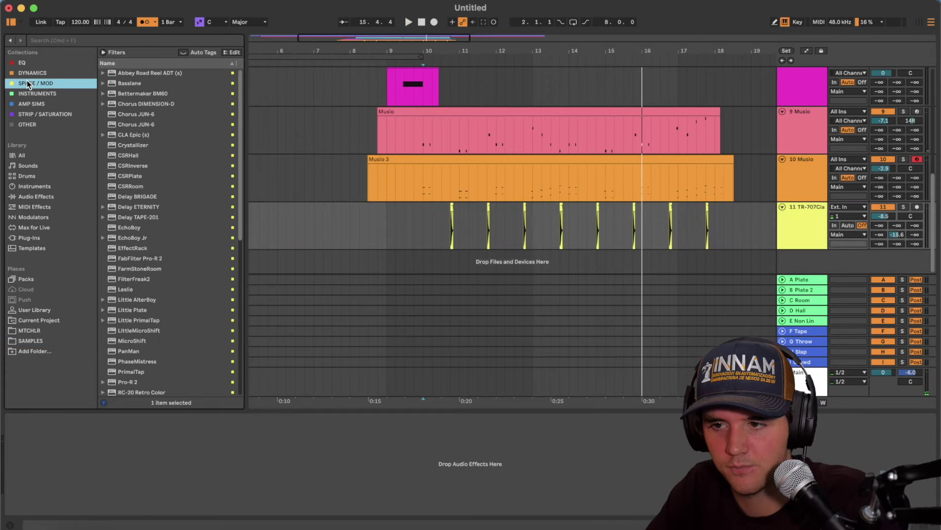
pyautogui.scroll(-6, 117, 255)
pyautogui.scroll(-5, 126, 323)
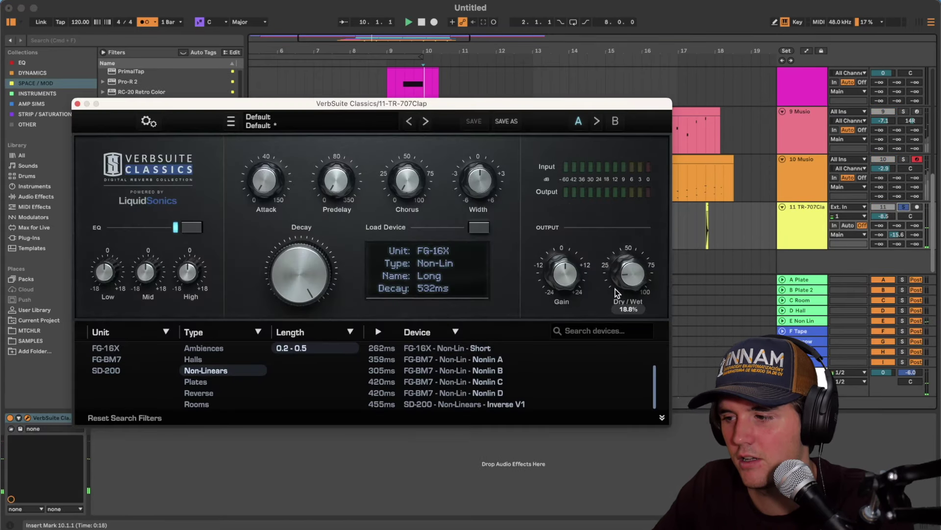
pyautogui.click(78, 104)
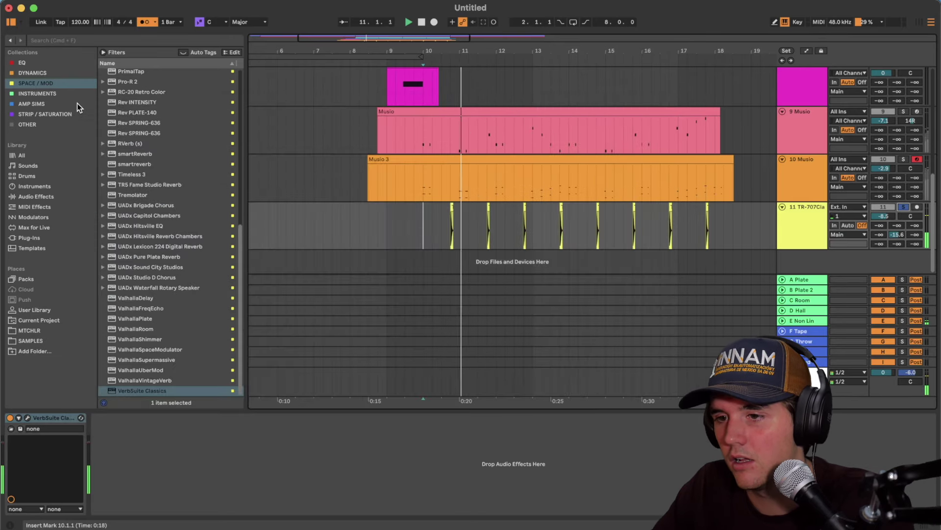
# Add ValhallaPlate after VerbSuite Classics on the TR-707 clap track and set its mix to 38.2%.
pyautogui.moveTo(135, 318); pyautogui.dragTo(138, 351)
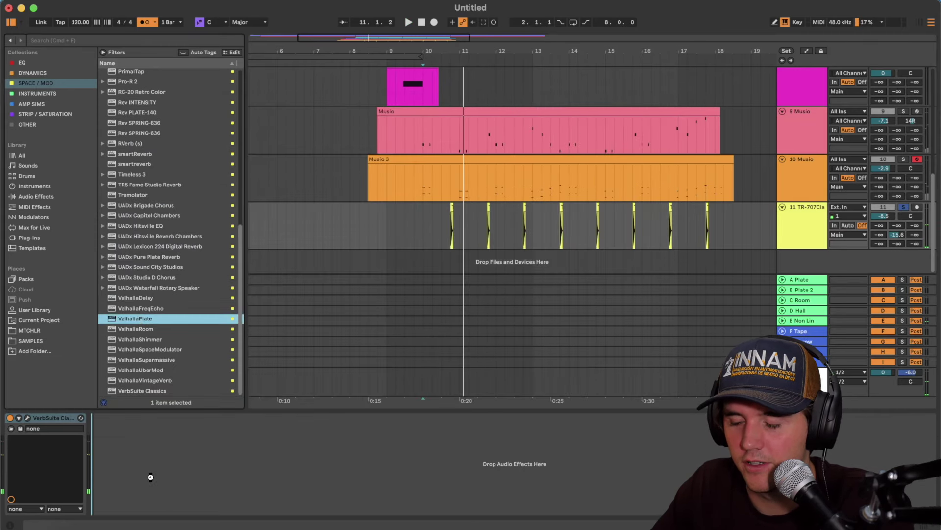
pyautogui.moveTo(151, 476); pyautogui.dragTo(151, 471)
pyautogui.moveTo(126, 211); pyautogui.dragTo(126, 296)
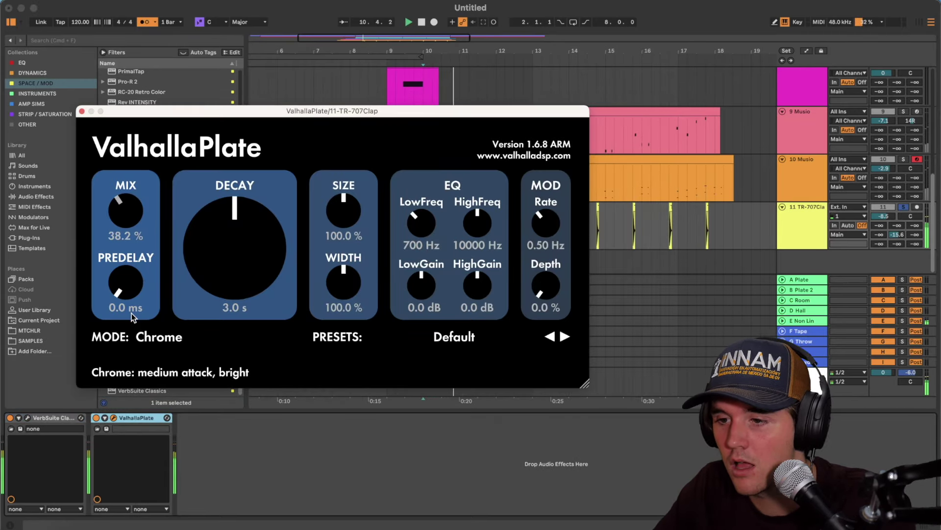
pyautogui.click(82, 111)
# Search the samples for "clap", layer Clap V1 003, 004 and 005 on new tracks at 10.4, and set their E Non Lin sends to -12.5 dB.
pyautogui.click(25, 340)
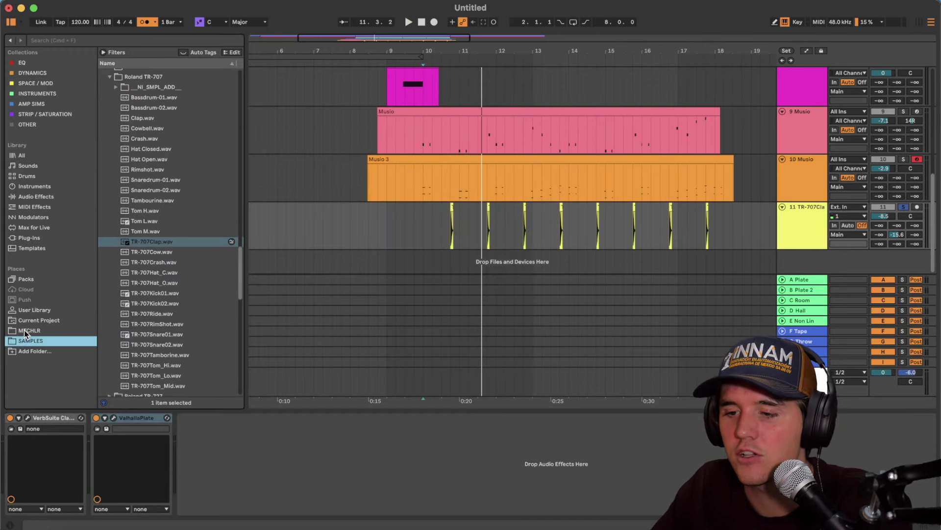
pyautogui.press('super+f')
pyautogui.write('clap')
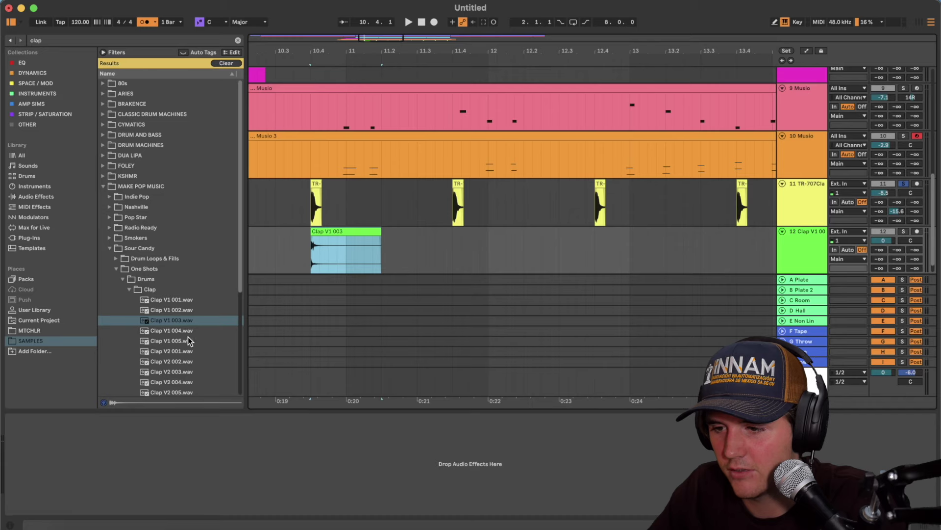
pyautogui.moveTo(187, 331); pyautogui.dragTo(310, 265)
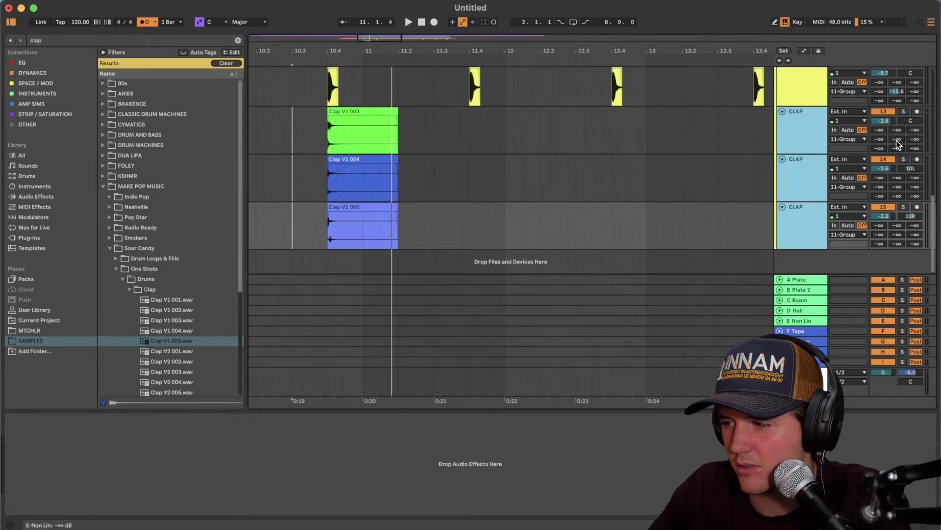
pyautogui.moveTo(897, 142); pyautogui.dragTo(898, 144)
# Repeat the three layered claps each bar, add a quick clap fill, and duplicate the two-bar pattern from 10.4.1 three times.
pyautogui.scroll(5, 883, 172)
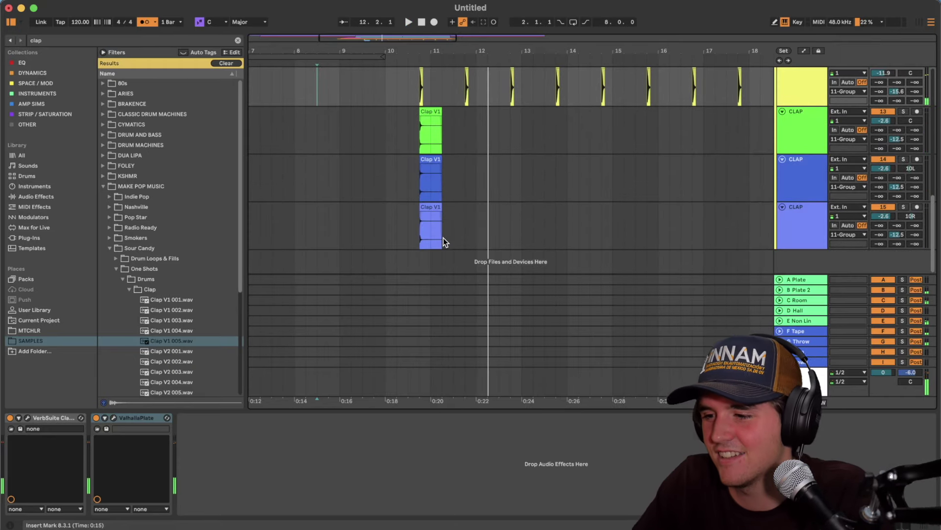
pyautogui.moveTo(419, 196); pyautogui.dragTo(451, 113)
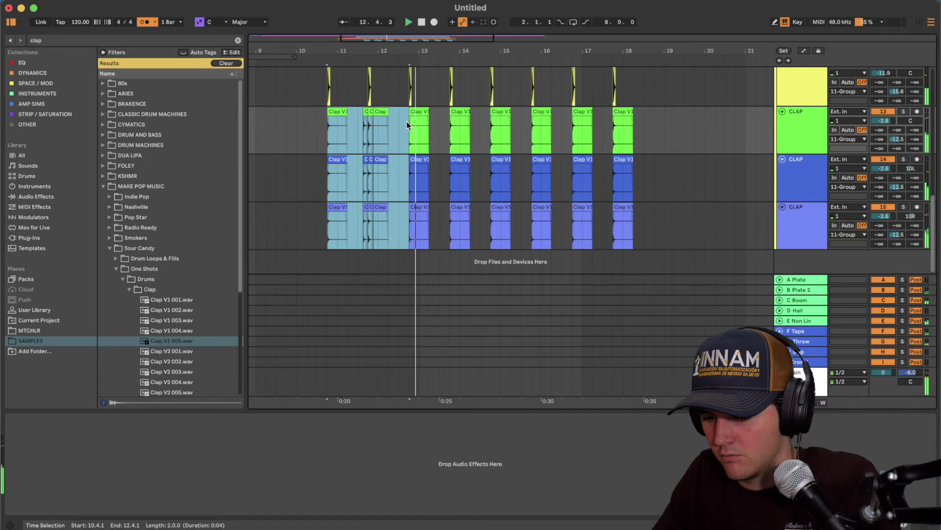
pyautogui.press('super+d')
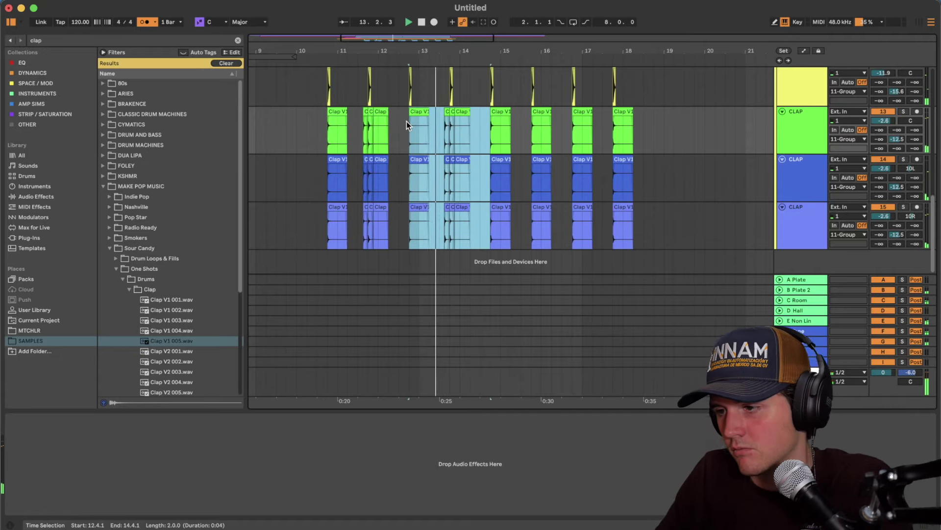
pyautogui.hotkey('ctrl', 'd')
pyautogui.hotkey('ctrl', 'd')
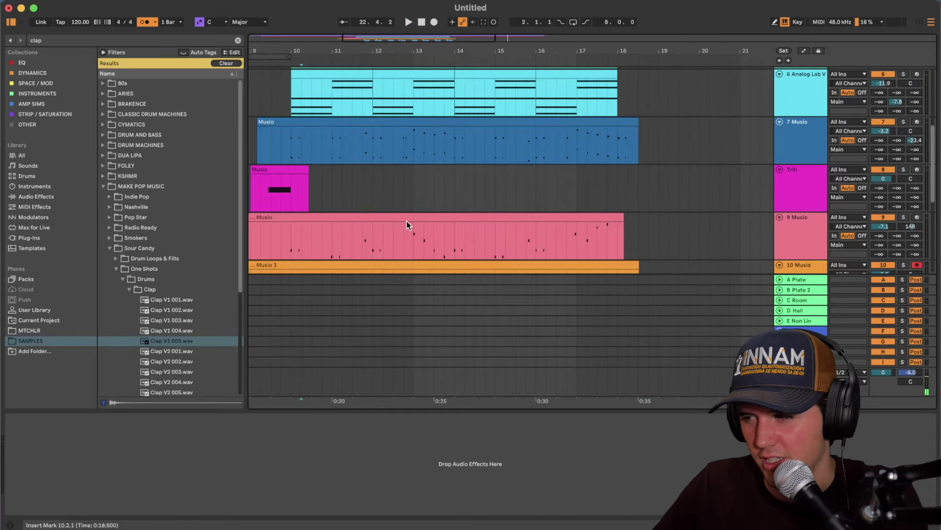
# Solo the Kontakt 7 bass track and listen to it from bar 13.2.
pyautogui.scroll(-3, 554, 165)
pyautogui.hscroll(-3, 739, 164)
pyautogui.scroll(4, 610, 185)
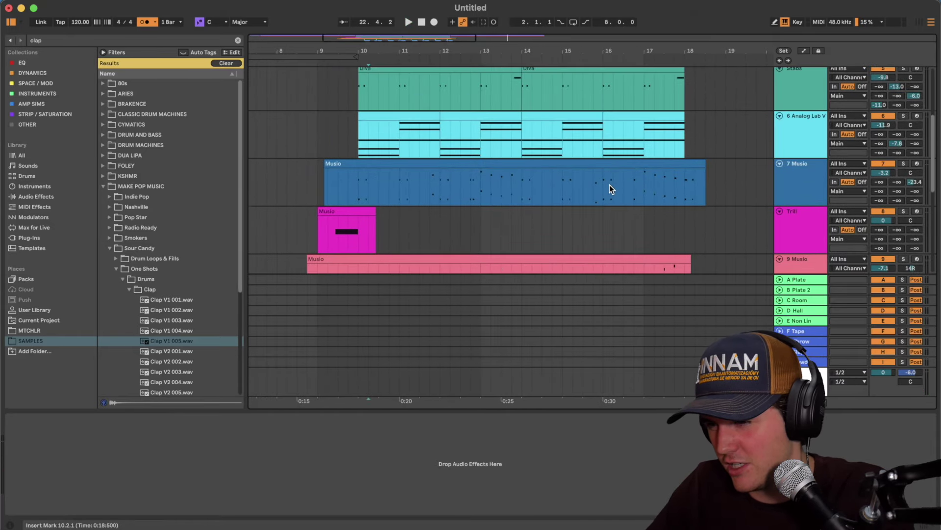
pyautogui.scroll(5, 610, 185)
pyautogui.hscroll(-2, 540, 147)
pyautogui.click(505, 115)
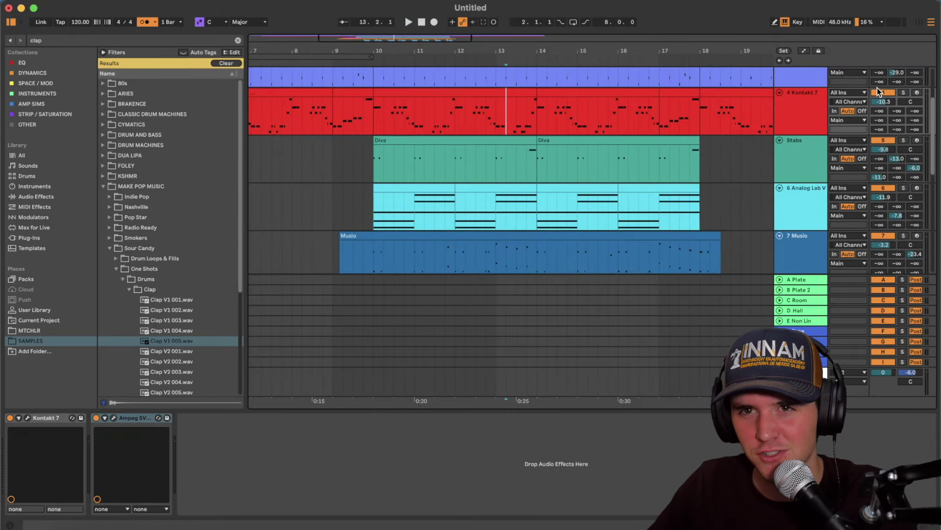
pyautogui.moveTo(907, 111)
pyautogui.mouseDown()
pyautogui.moveTo(908, 98)
pyautogui.moveTo(915, 113)
pyautogui.mouseUp()
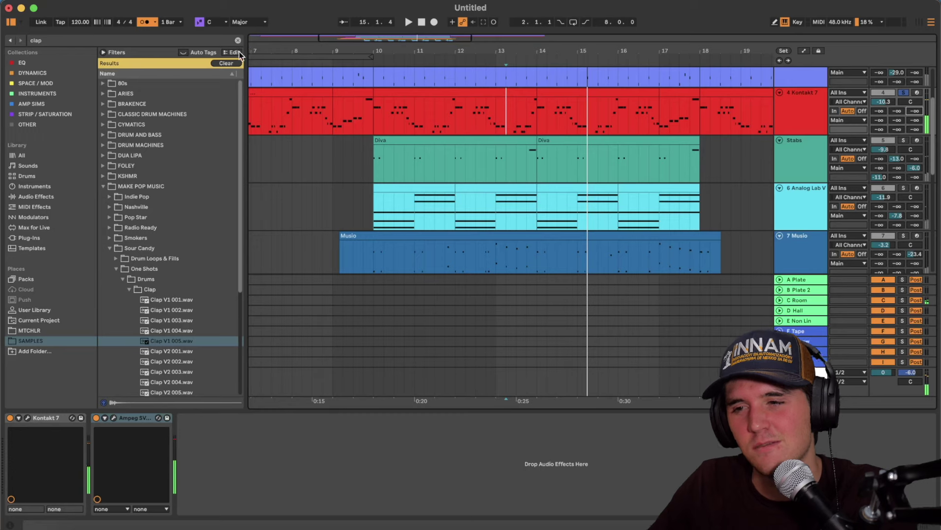
# Clear the "clap" search and load UADx Sound City Studios from the SPACE / MOD collection onto the C Room return.
pyautogui.click(44, 83)
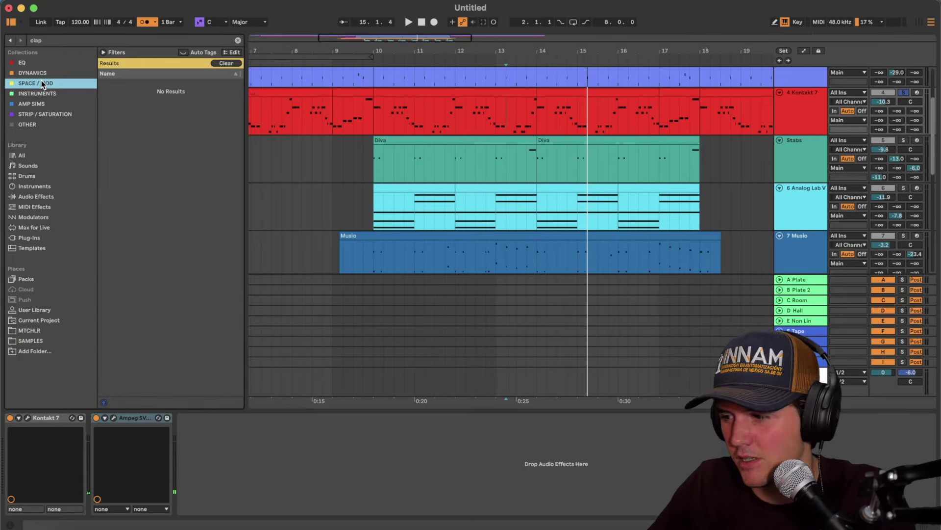
pyautogui.click(238, 41)
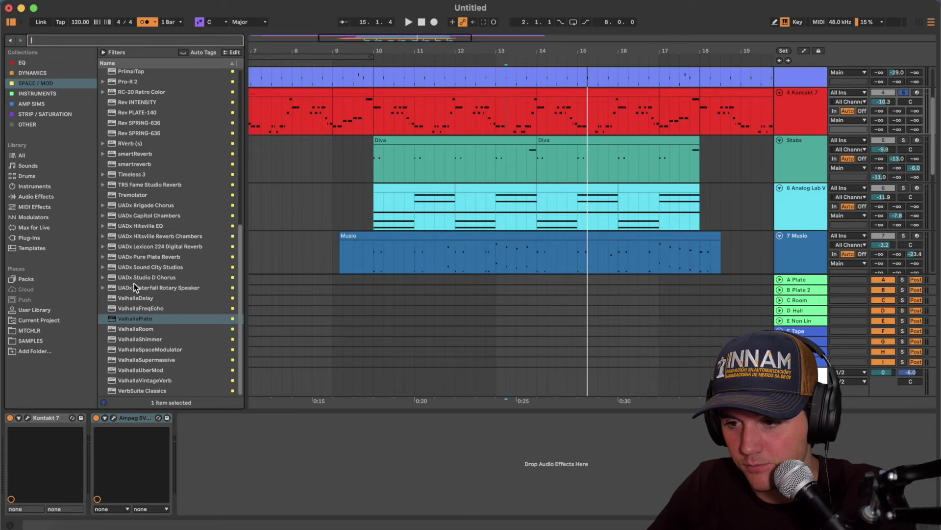
pyautogui.click(137, 269)
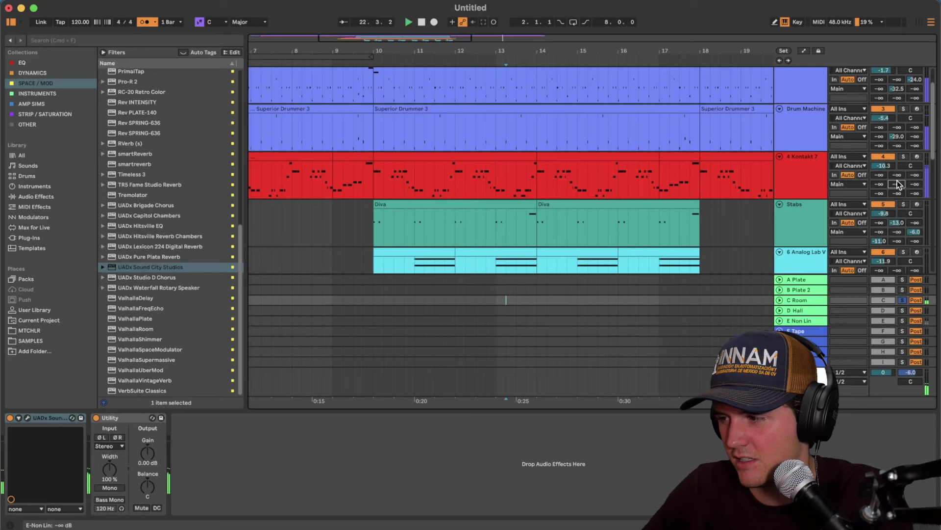
# With the C Room return soloed, set the C Room sends of Kontakt 7 to -16.6 dB and the acoustic drums to -9.0 dB.
pyautogui.moveTo(898, 180); pyautogui.dragTo(898, 176)
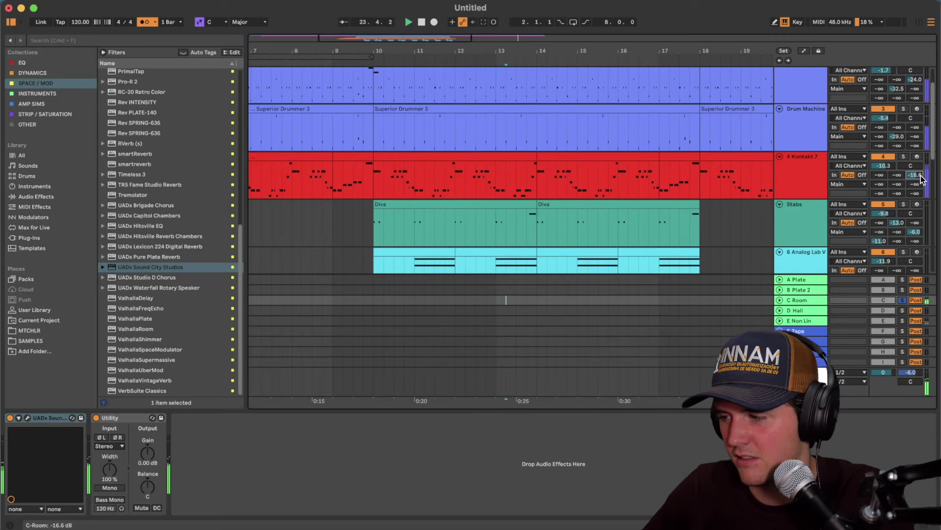
pyautogui.scroll(-15, 878, 172)
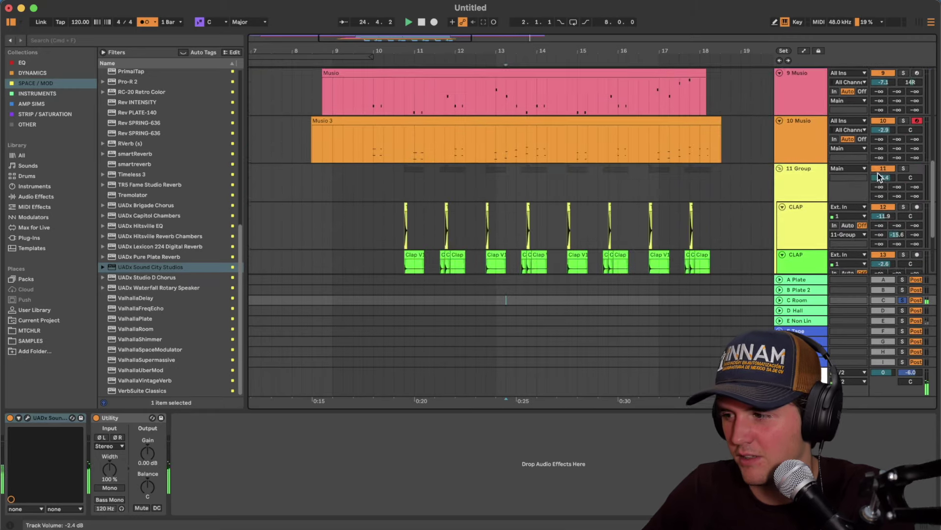
pyautogui.scroll(-2, 877, 172)
pyautogui.scroll(15, 878, 173)
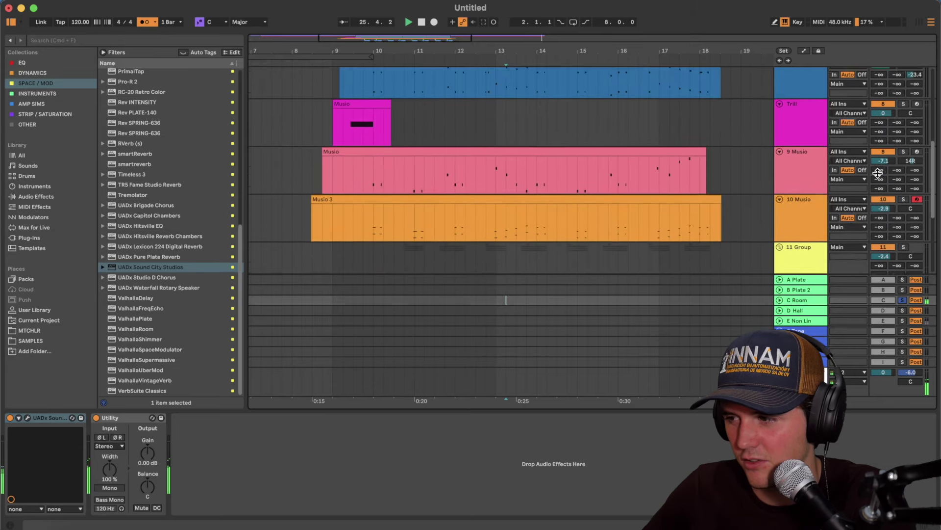
pyautogui.scroll(3, 877, 172)
pyautogui.scroll(3, 887, 145)
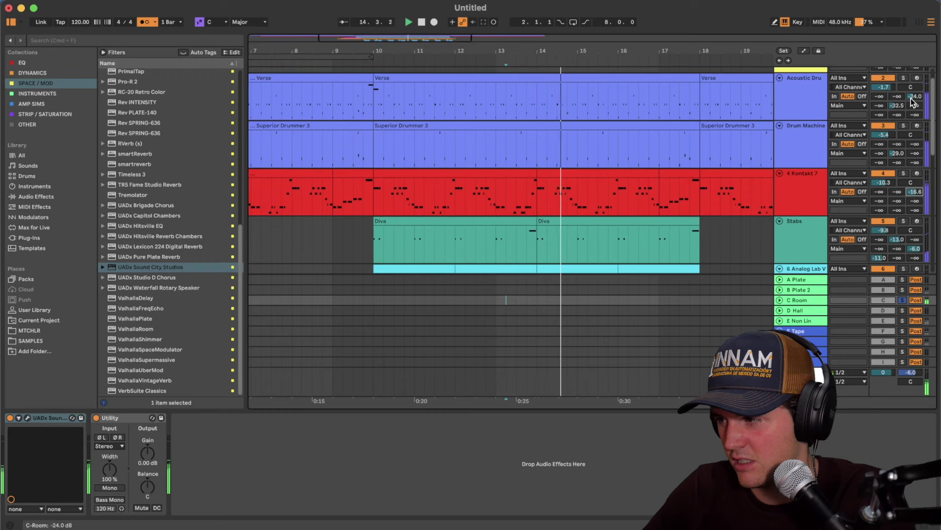
pyautogui.moveTo(915, 97); pyautogui.dragTo(915, 84)
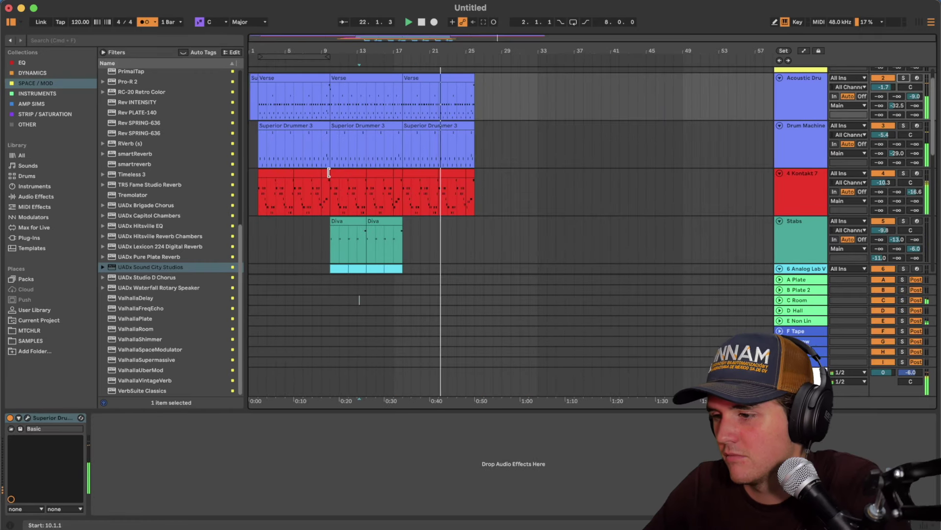
# Play the arrangement from bar 8 and set the acoustic drums' C Room send to -13.0 dB.
pyautogui.scroll(-3, 384, 172)
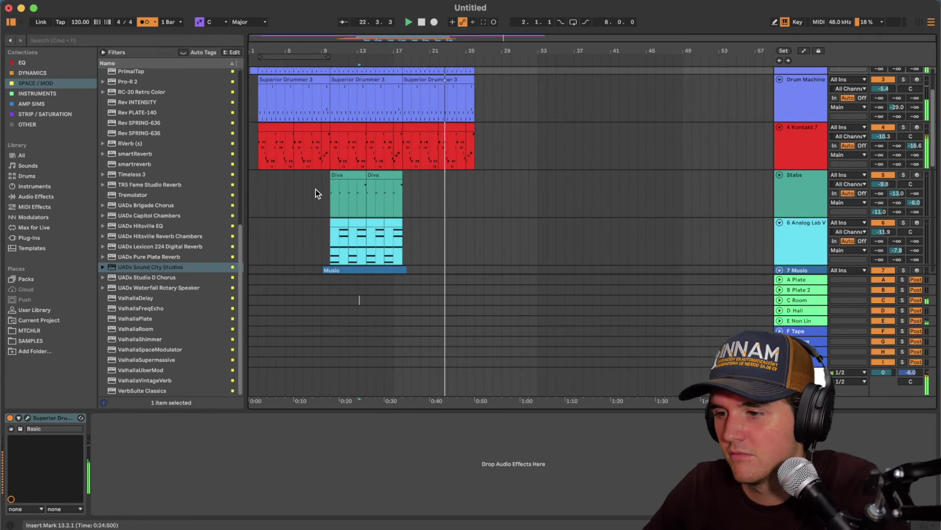
pyautogui.click(314, 190)
pyautogui.press('space')
pyautogui.press('space')
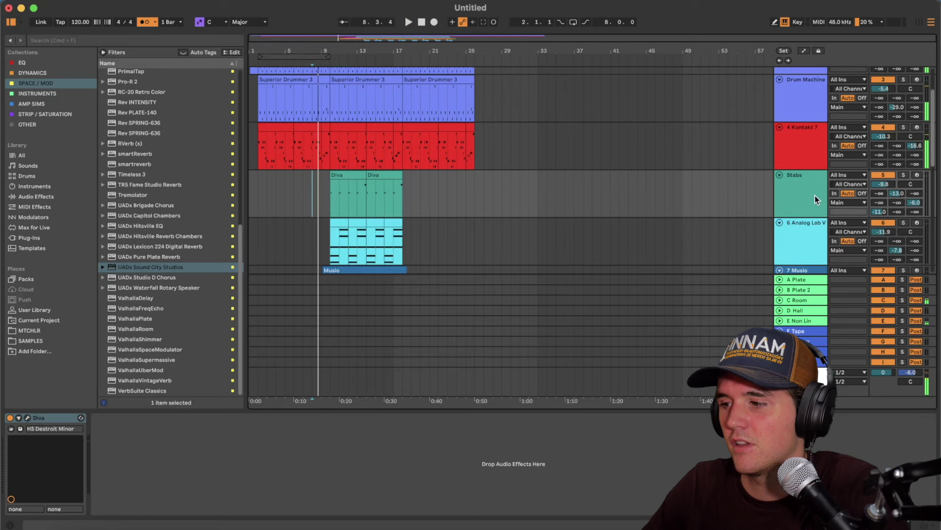
pyautogui.scroll(2, 849, 145)
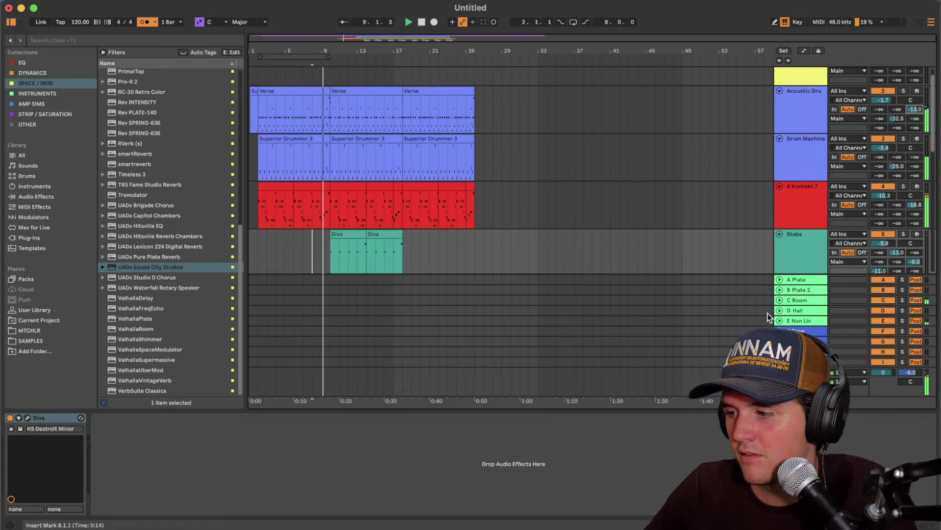
# Open UADx Sound City Studios on the C Room return and check its microphone and reverb settings during playback.
pyautogui.click(800, 300)
pyautogui.click(27, 416)
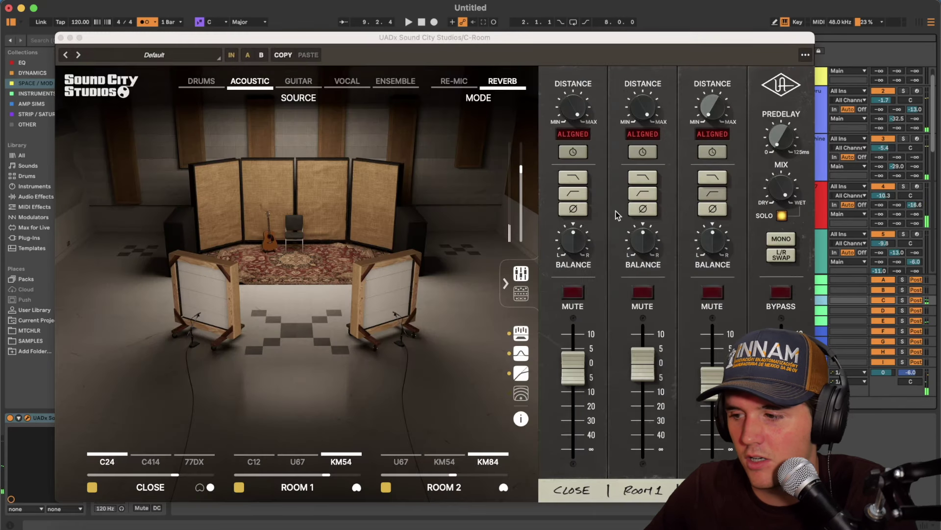
pyautogui.click(523, 394)
pyautogui.press('space')
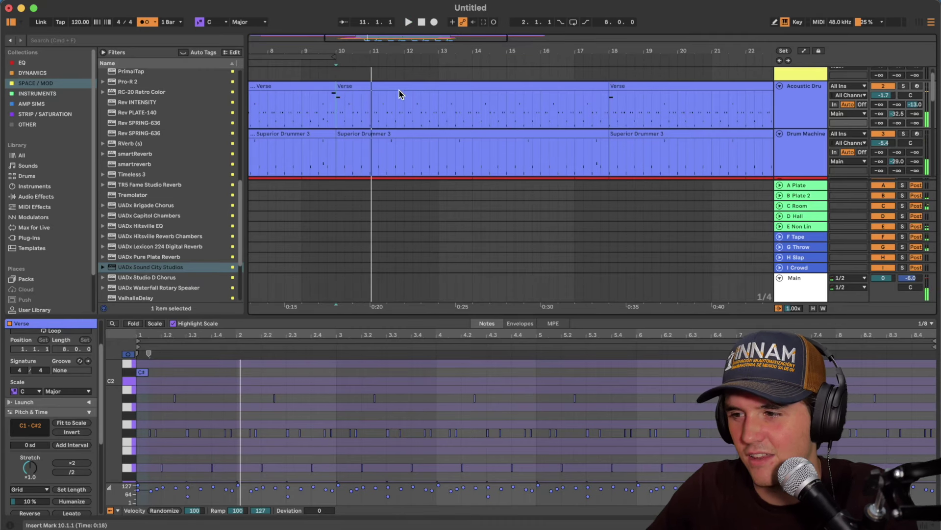
# In the acoustic drums' Verse clip at bar 10, write a two-bar pattern of G#1 notes and duplicate it three times to fill the eight bars.
pyautogui.click(399, 91)
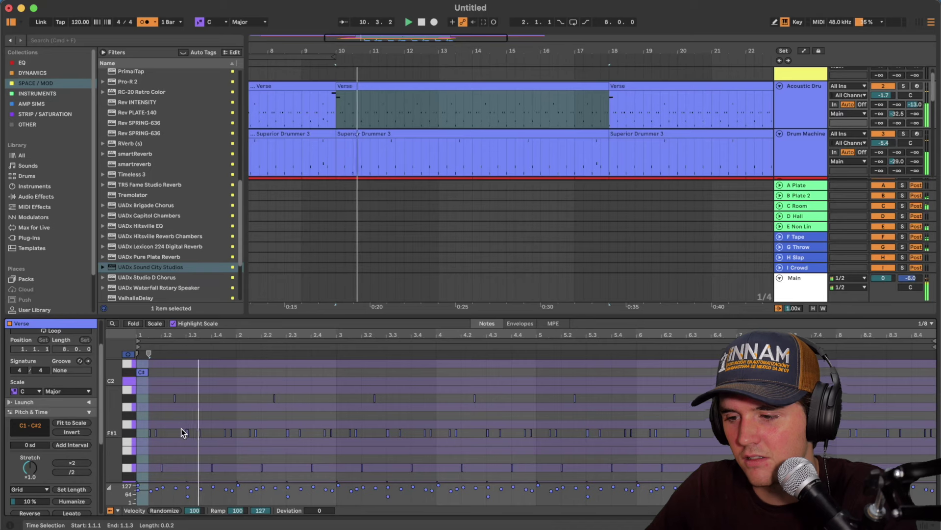
pyautogui.doubleClick(200, 415)
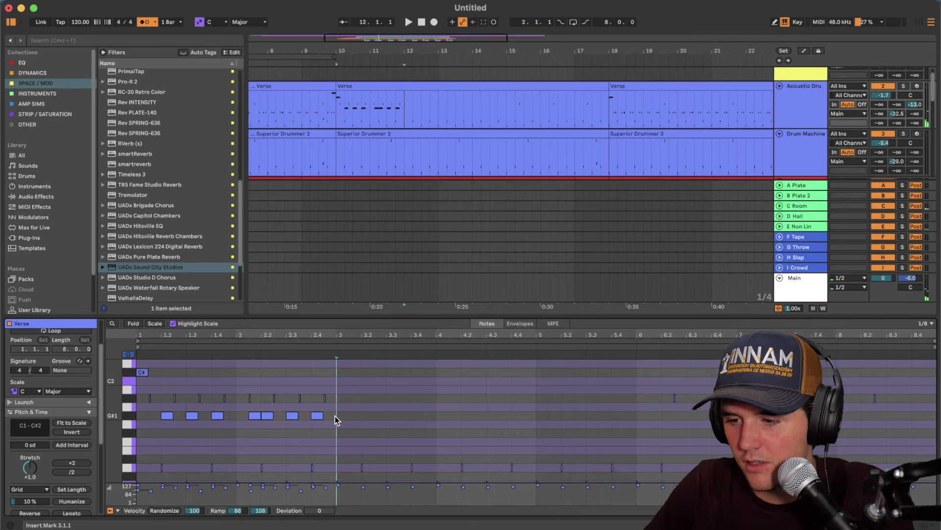
pyautogui.moveTo(334, 417); pyautogui.dragTo(130, 407)
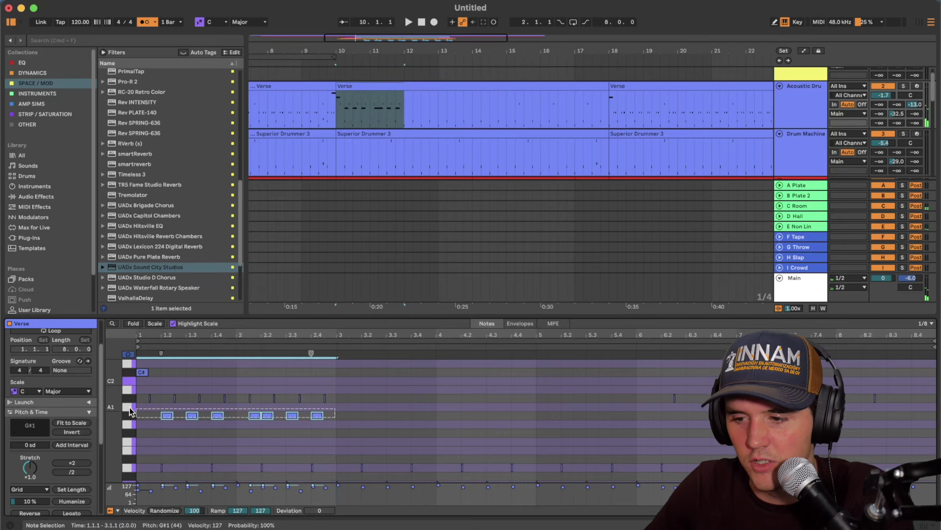
pyautogui.press('super+d')
pyautogui.press('space')
pyautogui.press('super+d')
pyautogui.press('super+d')
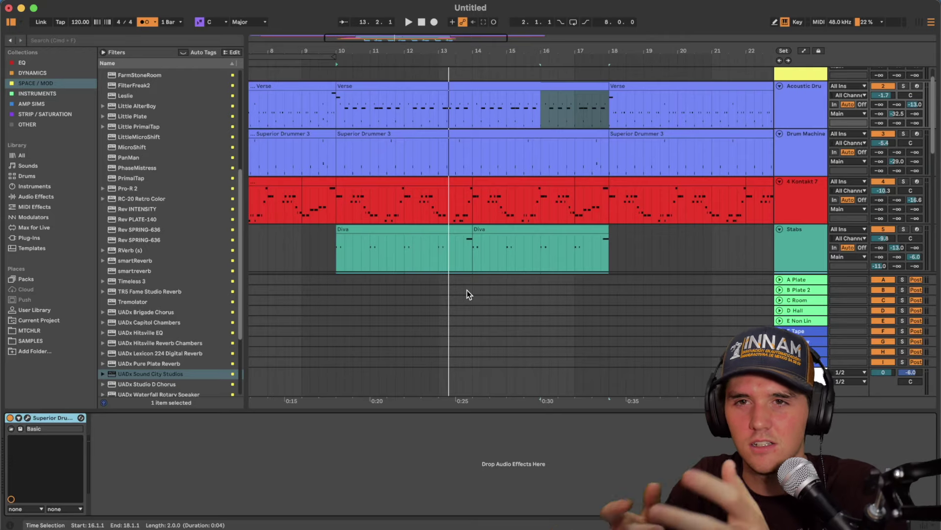
# Duplicate the shaker and tambourine loops from bars 10–14 so they also fill bars 14–18.
pyautogui.scroll(-10, 442, 245)
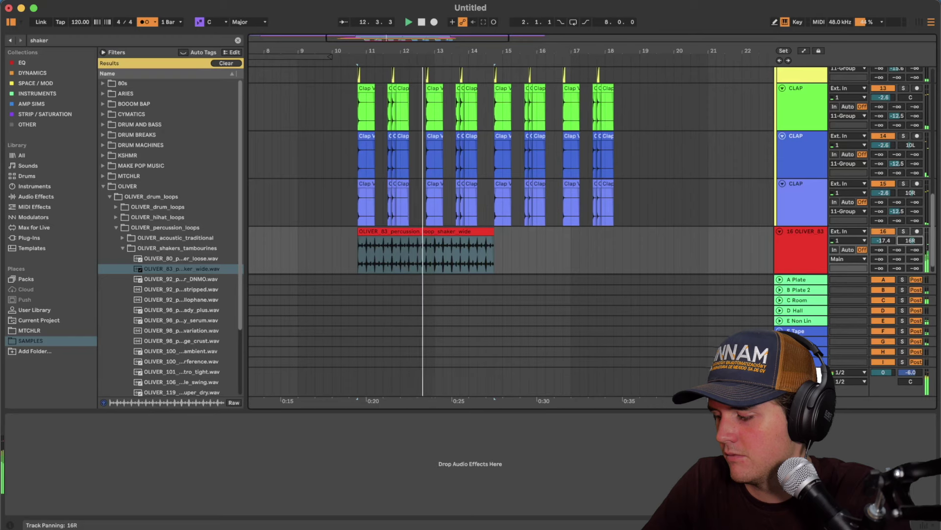
pyautogui.scroll(-2, 369, 199)
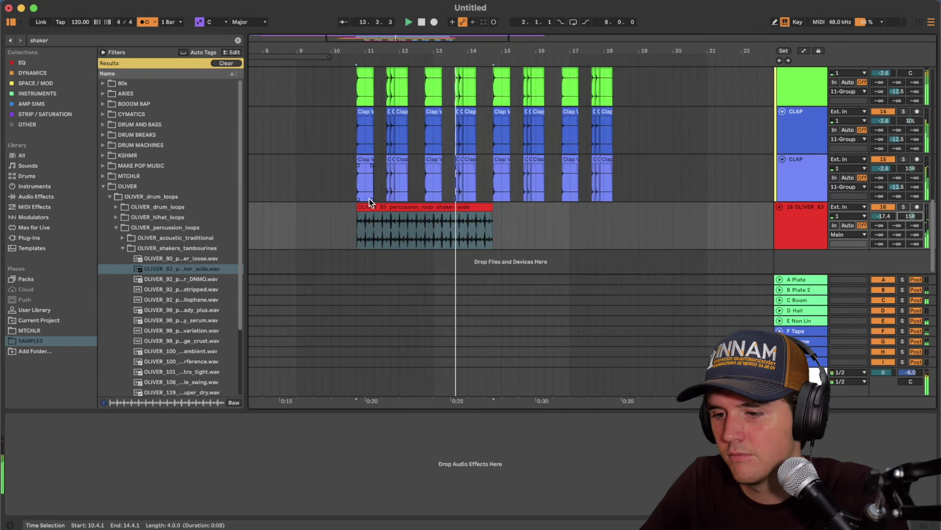
pyautogui.scroll(-5, 176, 343)
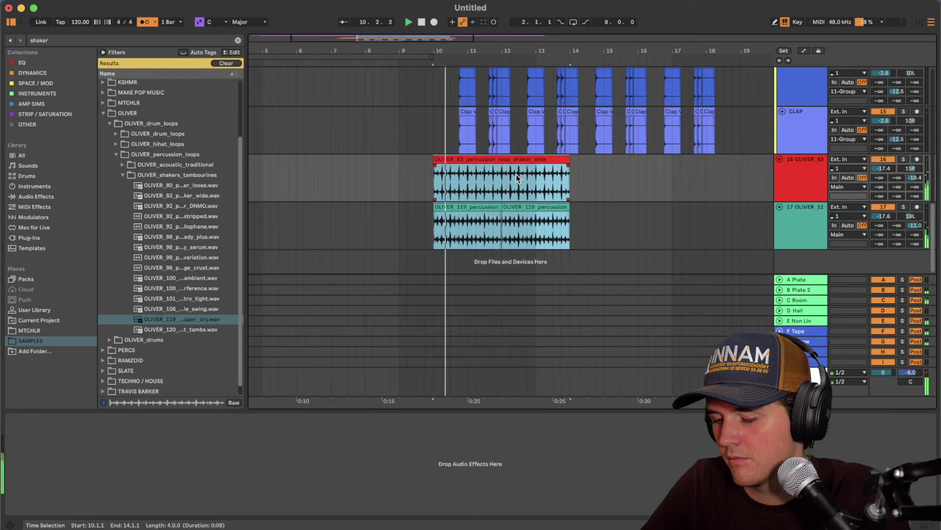
pyautogui.press('super+d')
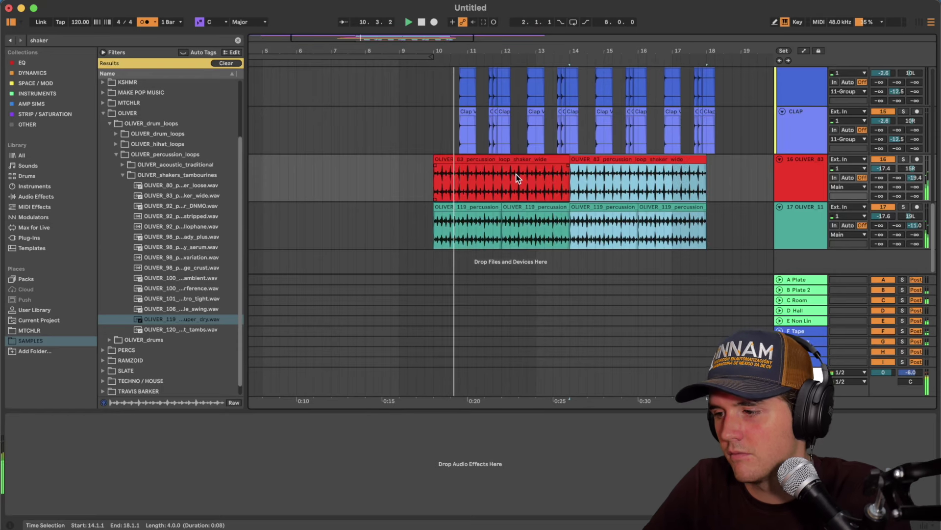
# Lower the volumes of both percussion loop tracks together, to -21.6 dB for the shaker and -21.8 dB for the tambourine.
pyautogui.click(811, 165)
pyautogui.keyDown('shift'); pyautogui.click(822, 223); pyautogui.keyUp('shift')
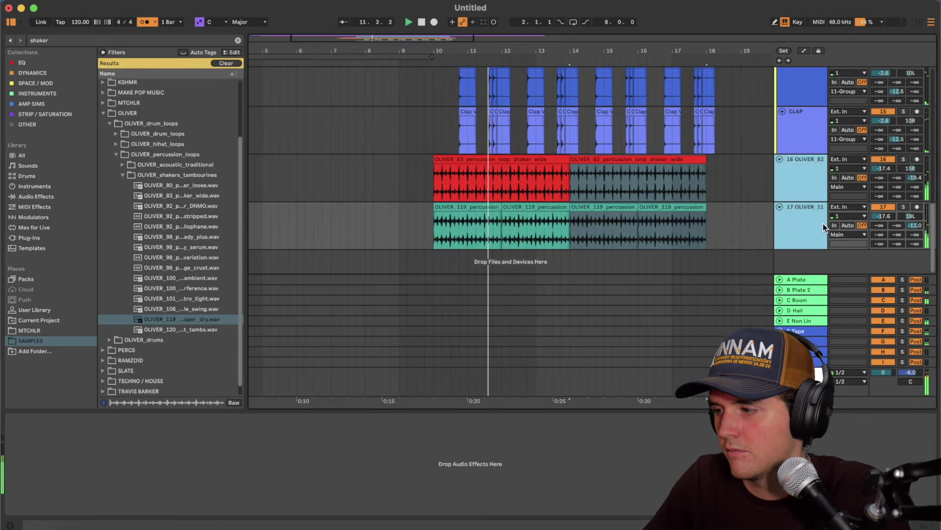
pyautogui.moveTo(887, 168); pyautogui.dragTo(887, 178)
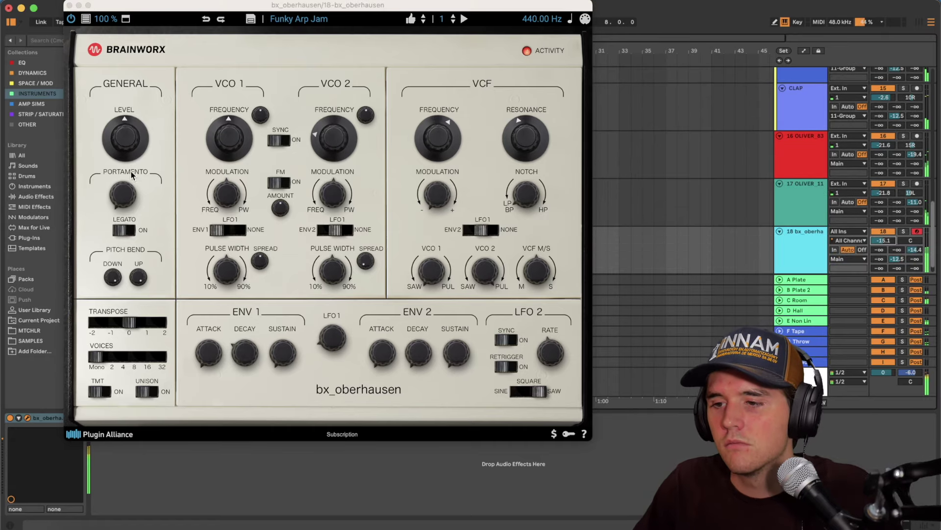
# Close the bx_oberhausen window and place the insert position in the first Verse clip of the acoustic drums.
pyautogui.click(69, 6)
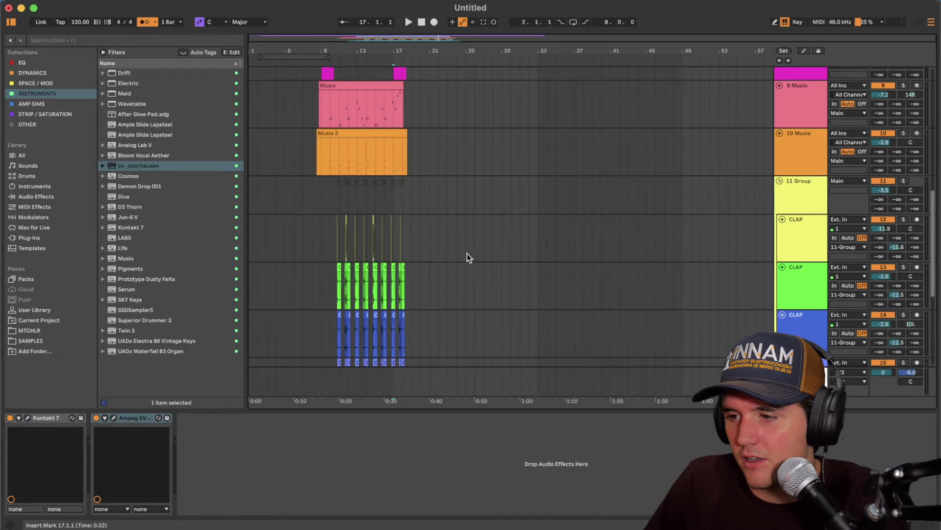
pyautogui.scroll(3, 450, 254)
pyautogui.scroll(4, 448, 255)
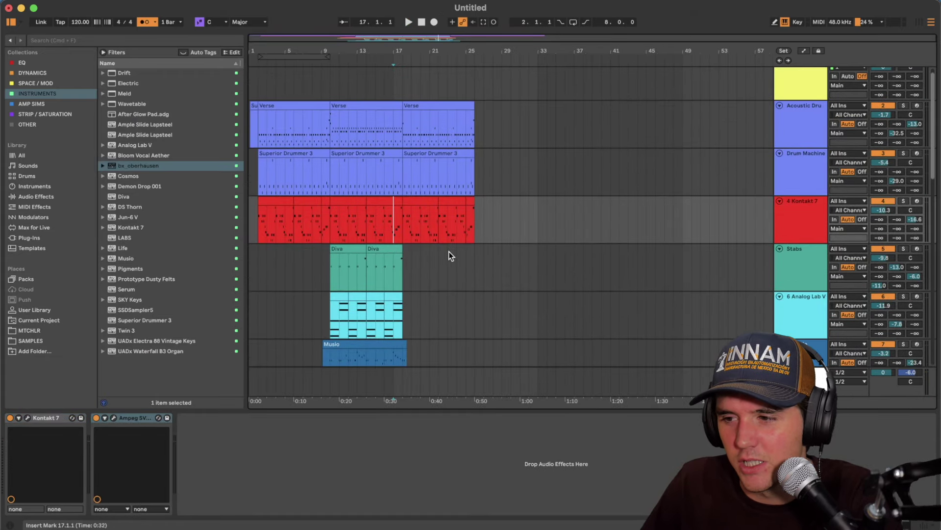
pyautogui.click(278, 119)
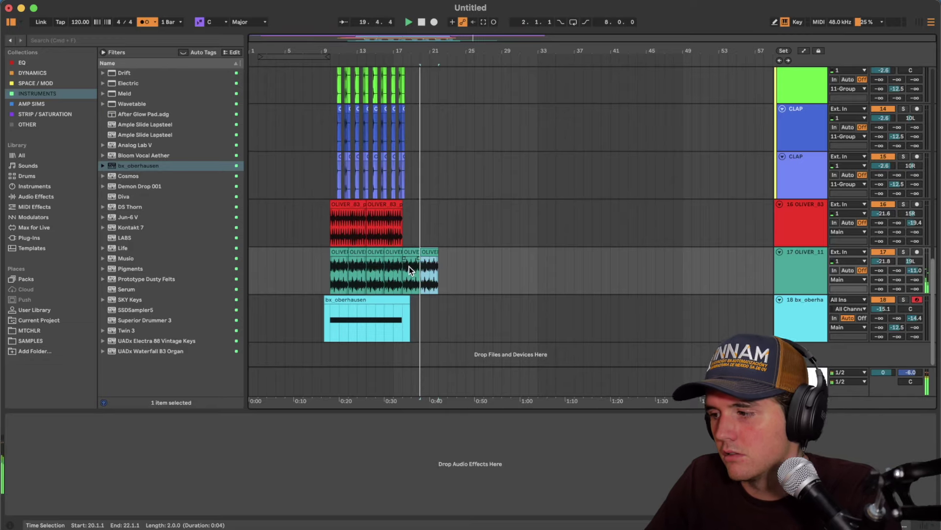
# Deactivate the last beat of the tambourine loop, from 21.4.1 to 22.1.1.
pyautogui.scroll(3, 422, 266)
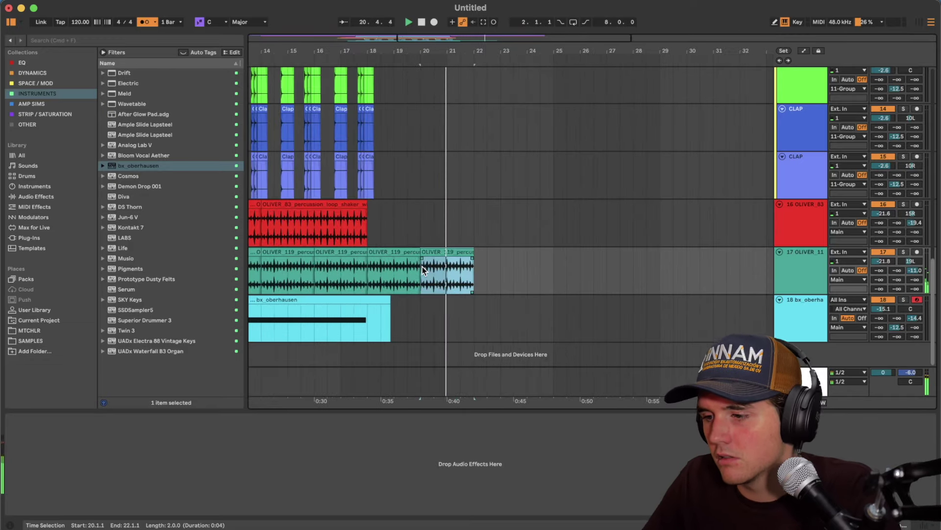
pyautogui.scroll(2, 464, 270)
pyautogui.scroll(1, 468, 269)
pyautogui.moveTo(469, 269); pyautogui.dragTo(481, 258)
pyautogui.press('0')
# Copy the tambourine clip from bars 18–20 to bar 22 and play the passage from 21.4.1.
pyautogui.click(452, 250)
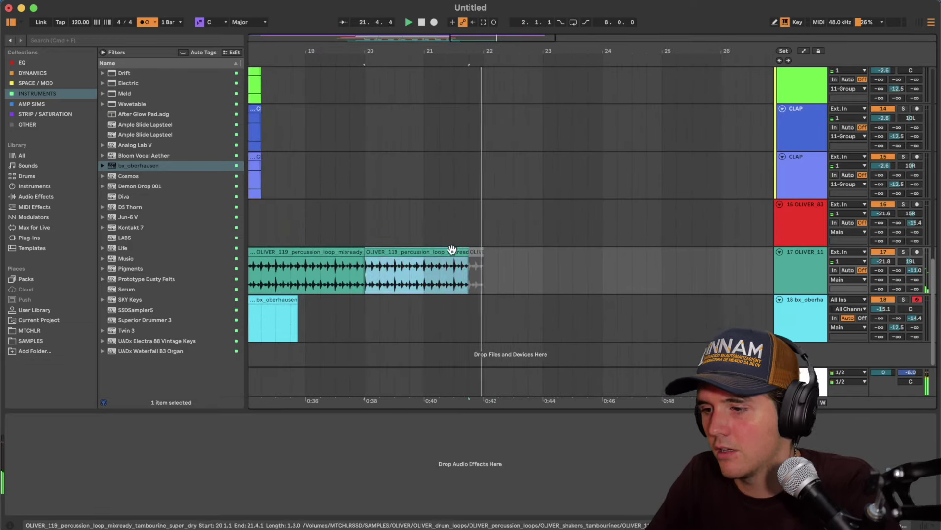
pyautogui.click(355, 253)
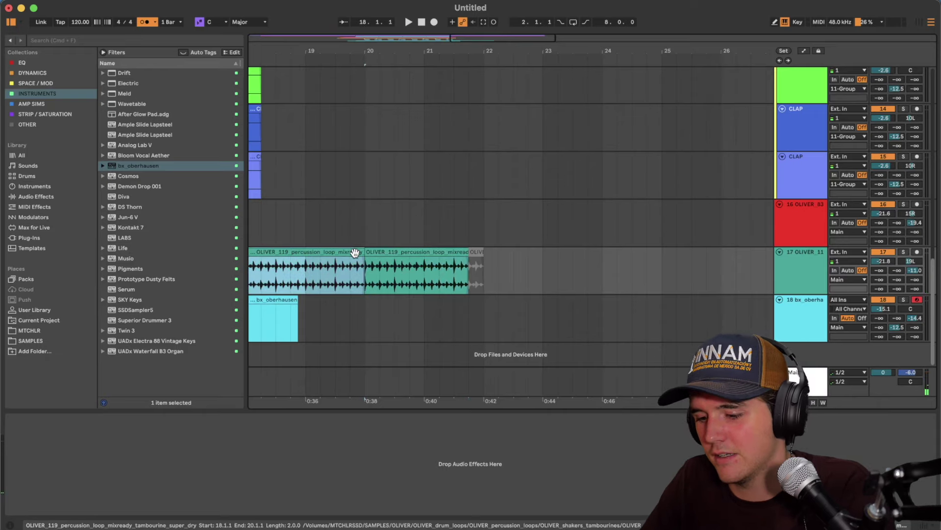
pyautogui.click(495, 267)
pyautogui.click(486, 267)
pyautogui.press('super+v')
pyautogui.click(471, 263)
pyautogui.press('space')
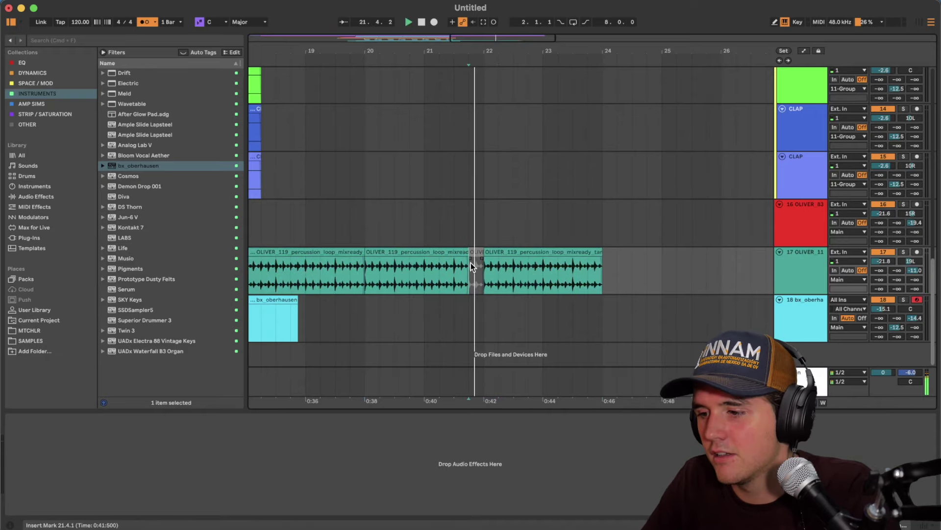
# Duplicate the tambourine clip at bar 22 so the loop continues from bar 24 to bar 26.
pyautogui.click(500, 254)
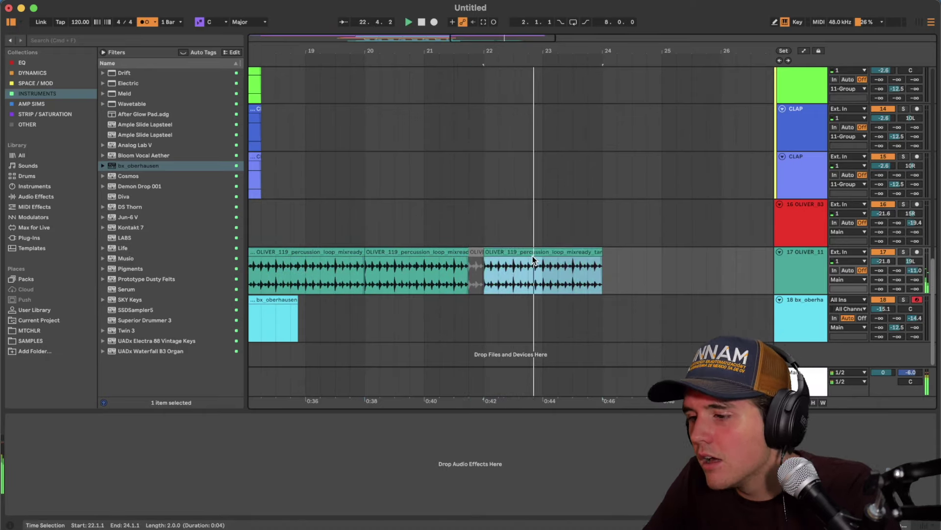
pyautogui.press('super+d')
pyautogui.scroll(-5, 555, 254)
pyautogui.scroll(4, 613, 262)
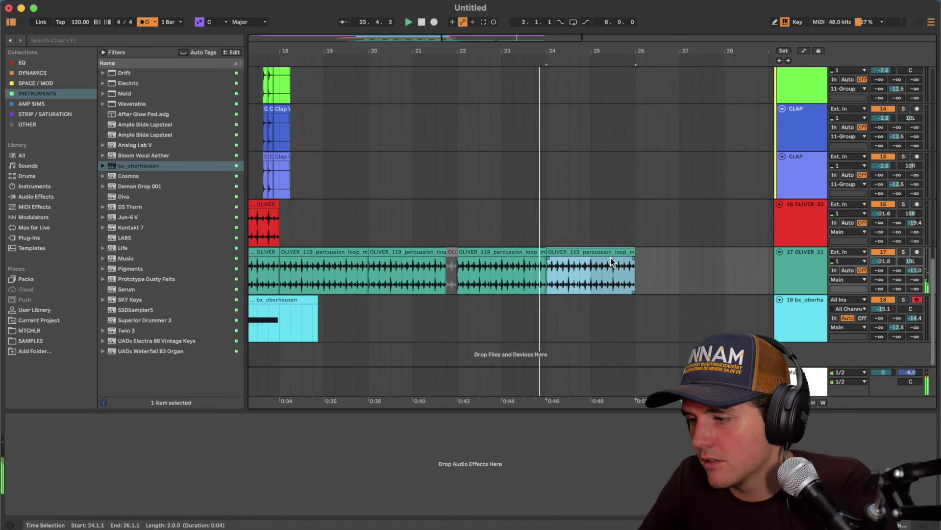
# Deactivate the first and last beats of the tambourine loop in bar 25 and play from 24.4.1.
pyautogui.moveTo(624, 262); pyautogui.dragTo(631, 261)
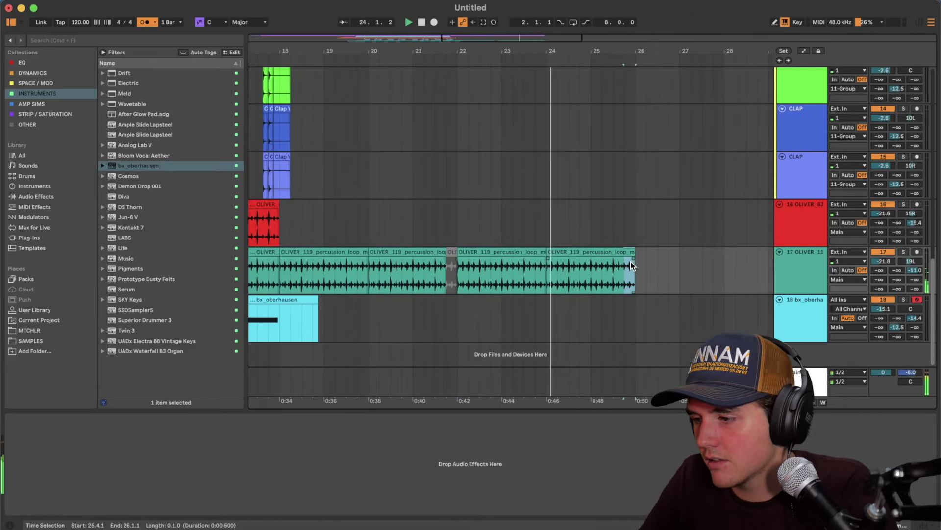
pyautogui.press('Delete')
pyautogui.moveTo(590, 272); pyautogui.dragTo(598, 262)
pyautogui.press('0')
pyautogui.click(577, 270)
pyautogui.press('space')
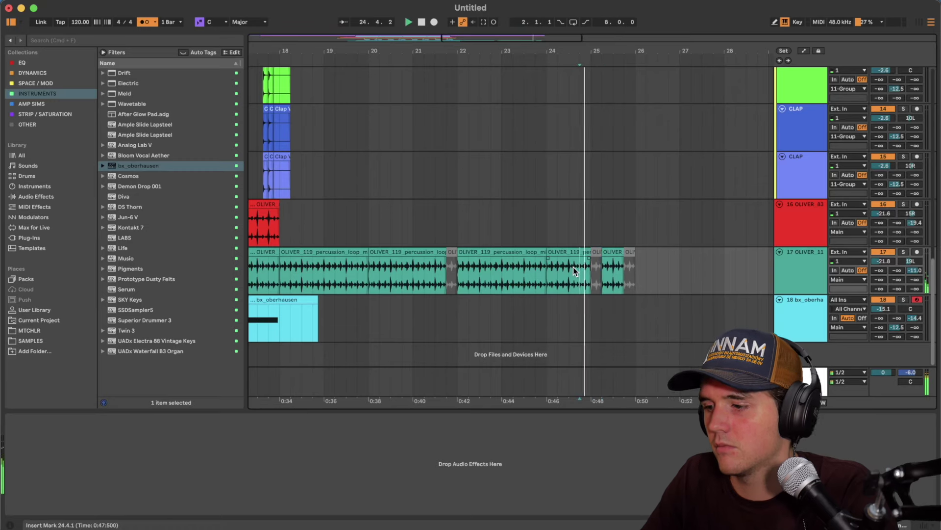
# Split bar 25 of the tambourine into eighth-note slices, deactivate the on-beat slices, keep the off-beats of beats 1–3 active, and play from 24.3.4.
pyautogui.scroll(4, 592, 266)
pyautogui.scroll(2, 593, 269)
pyautogui.click(611, 278)
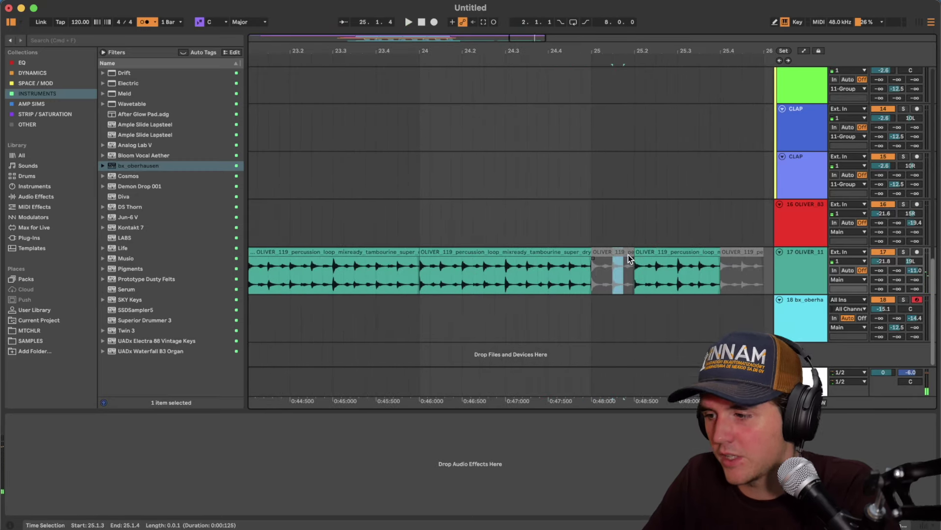
pyautogui.press('super+e')
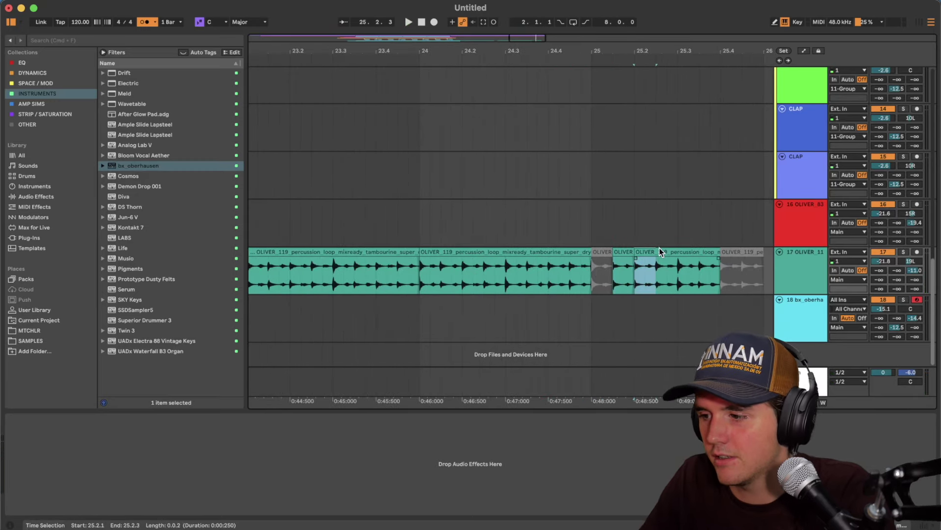
pyautogui.press('super+e')
pyautogui.moveTo(676, 267); pyautogui.dragTo(699, 254)
pyautogui.press('0')
pyautogui.click(539, 290)
pyautogui.press('space')
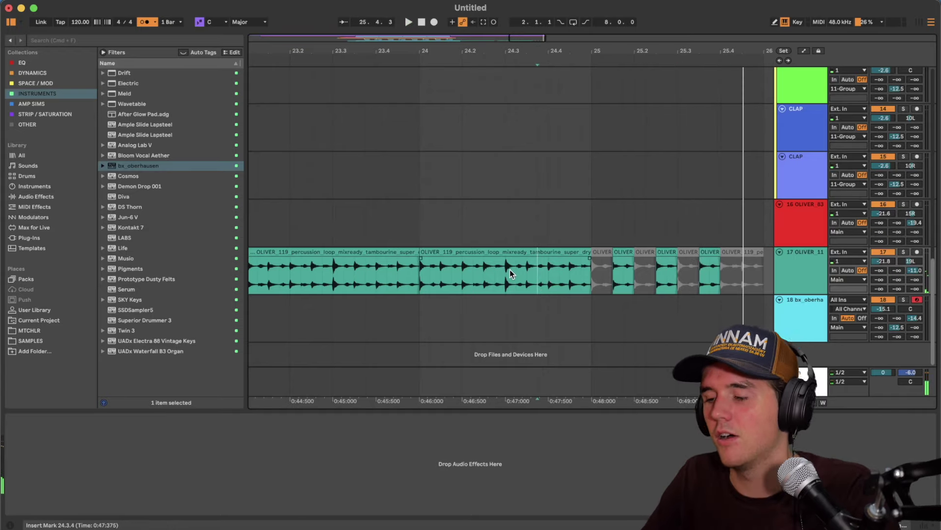
pyautogui.scroll(-5, 501, 262)
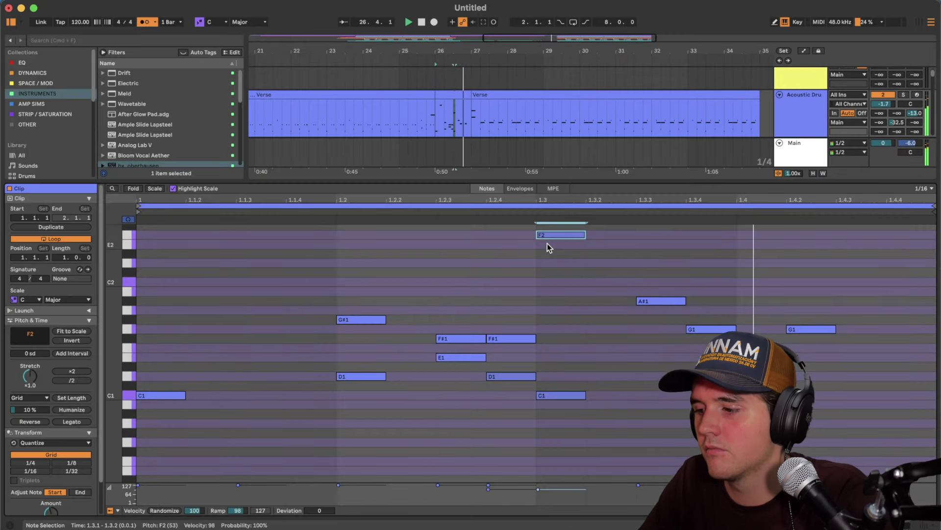
# In the acoustic drums' bar 26 fill, add D1 notes at 1.3.4 and 1.4.2 and raise the G1 notes there to A1.
pyautogui.doubleClick(711, 376)
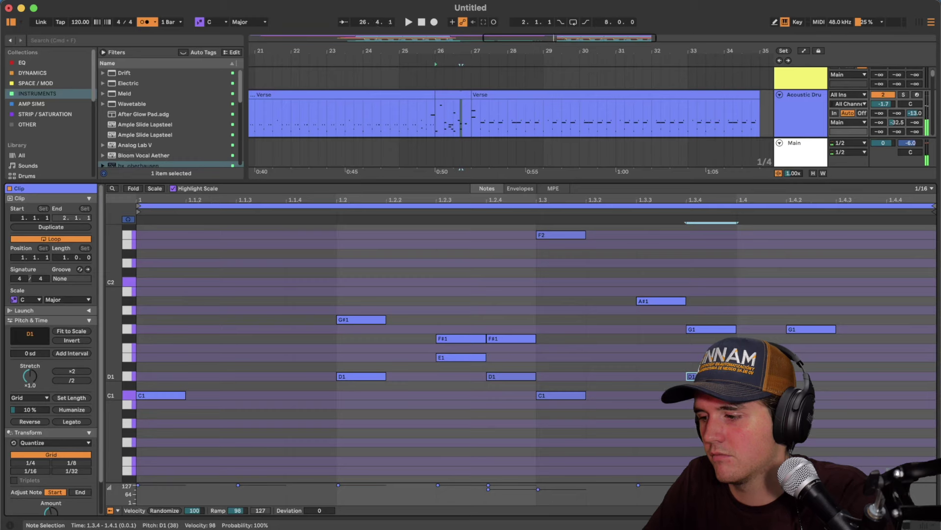
pyautogui.doubleClick(811, 376)
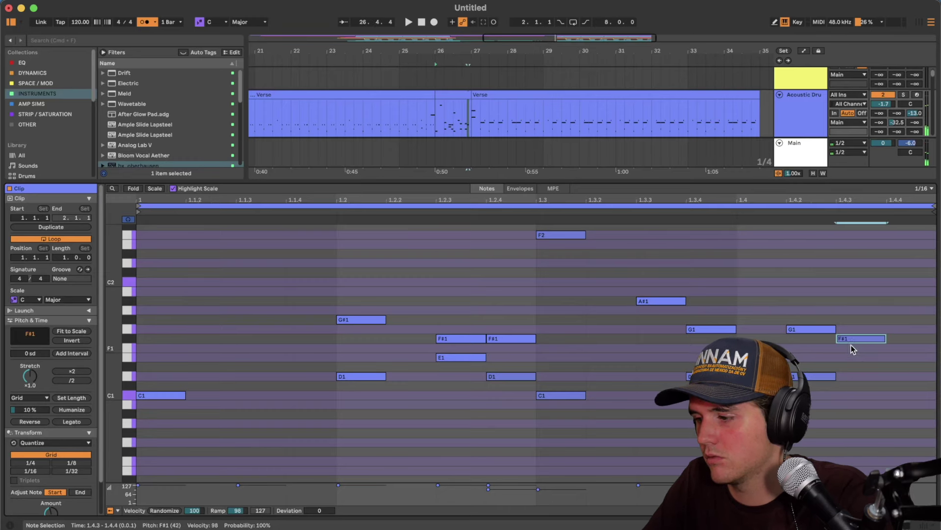
pyautogui.click(811, 329)
pyautogui.click(706, 328)
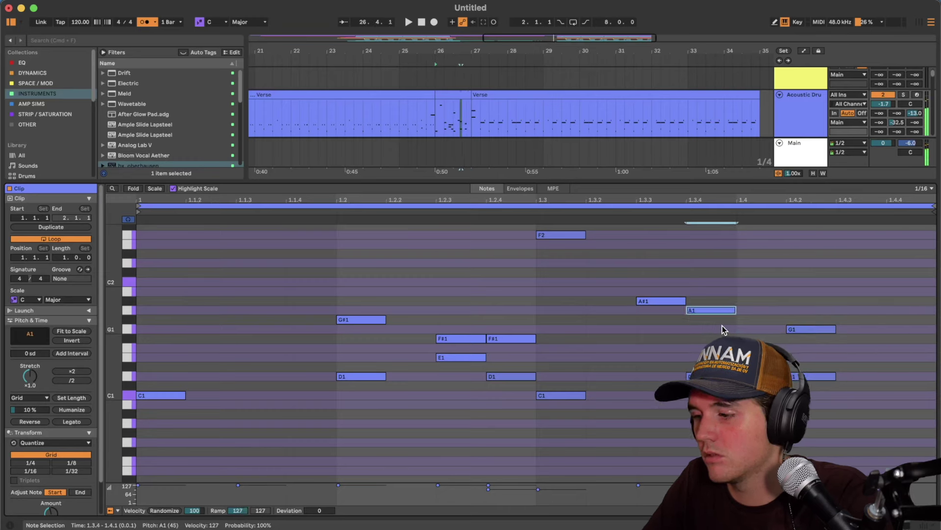
pyautogui.press('Up')
pyautogui.click(802, 331)
pyautogui.press('Up')
# Add G1 notes at 1.4.3 and 1.4.4 to the bar 26 drum fill and play it back.
pyautogui.doubleClick(852, 329)
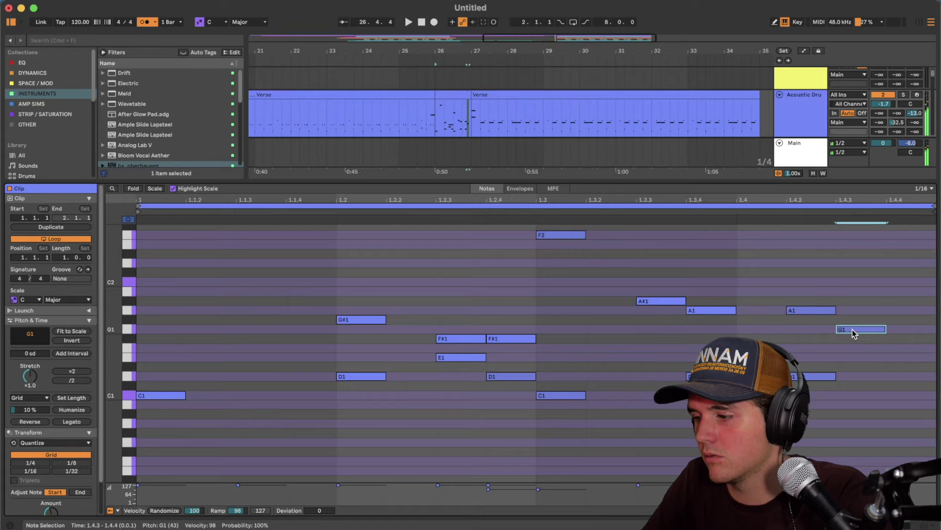
pyautogui.doubleClick(895, 329)
pyautogui.press('space')
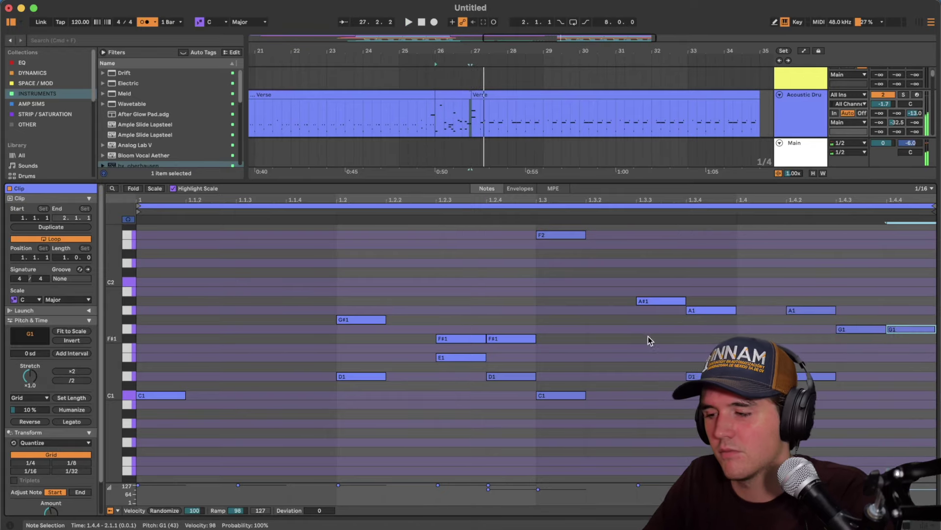
pyautogui.hotkey('shift', 'Tab')
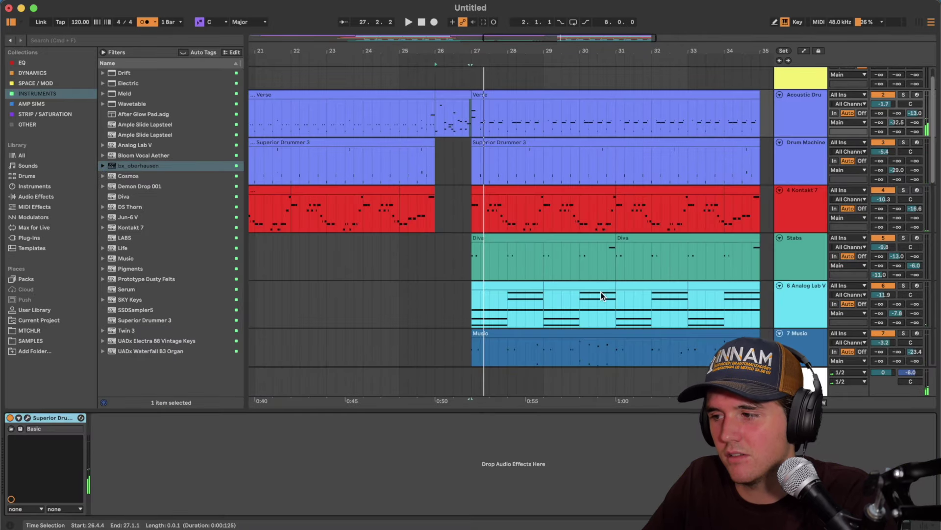
pyautogui.hotkey('shift', 'Tab')
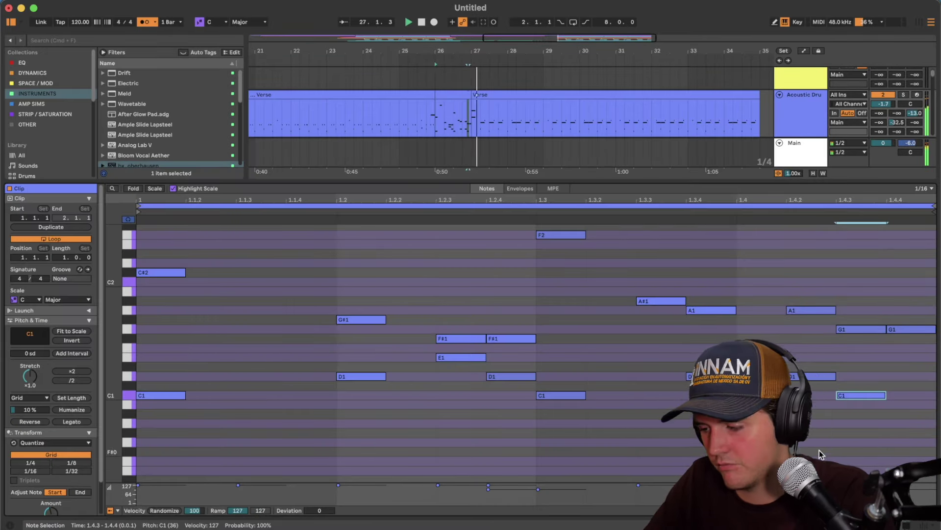
# Search the library for "flanger", add ADA Flanger to the acoustic drums, audition it on the fill, and hide its window.
pyautogui.hotkey('shift', 'Tab')
pyautogui.press('super+f')
pyautogui.write('flanger')
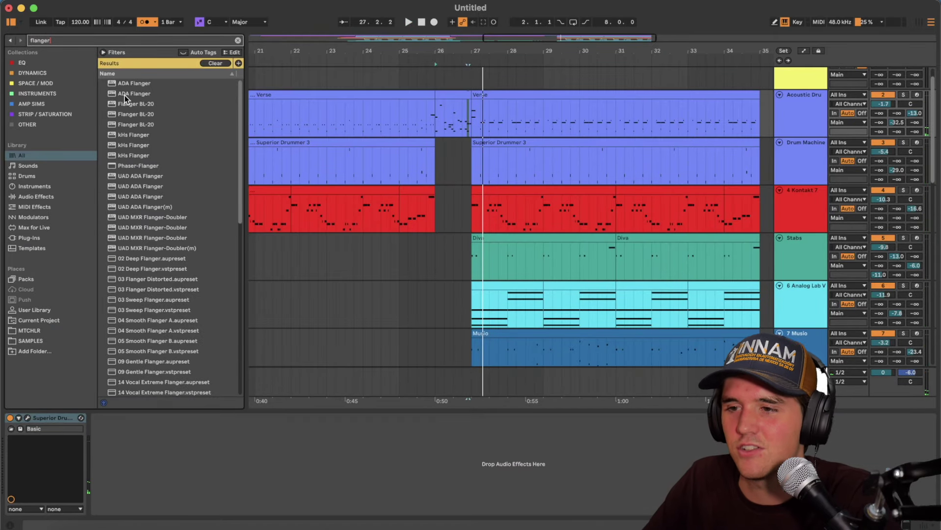
pyautogui.moveTo(126, 94); pyautogui.dragTo(314, 137)
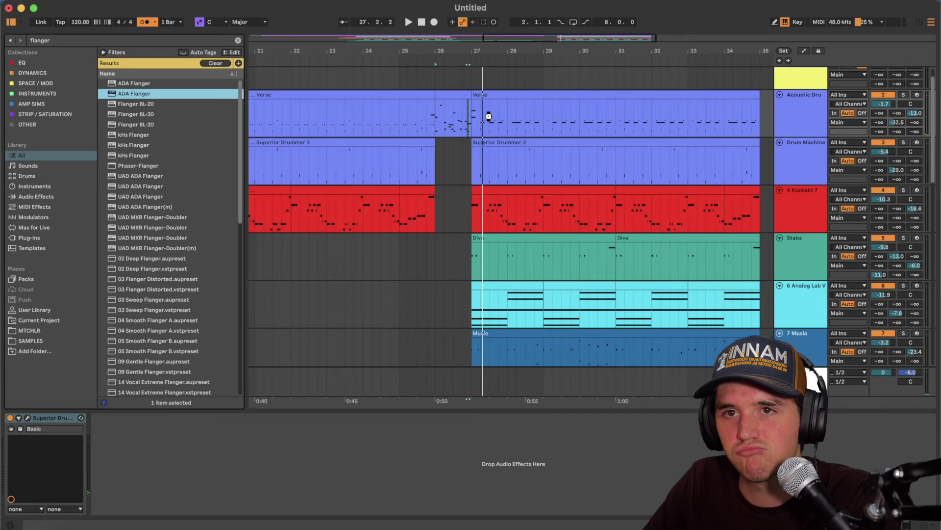
pyautogui.press('space')
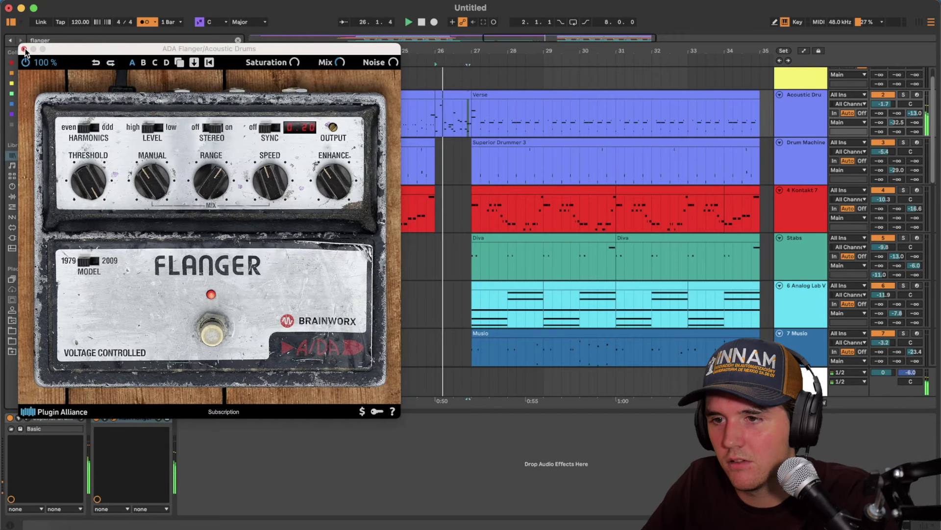
pyautogui.press('alt+super+p')
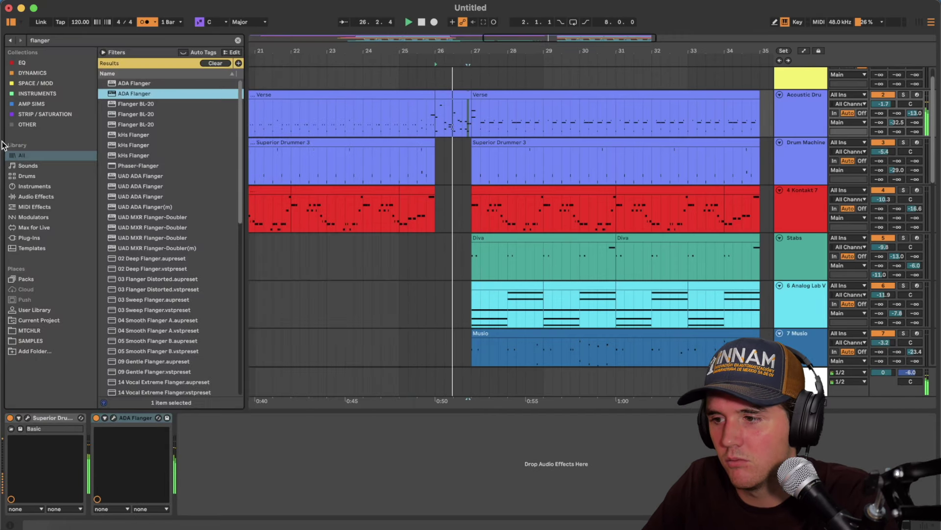
# Show the Device On automation of ADA Flanger on the acoustic drums track.
pyautogui.rightClick(98, 419)
pyautogui.click(109, 425)
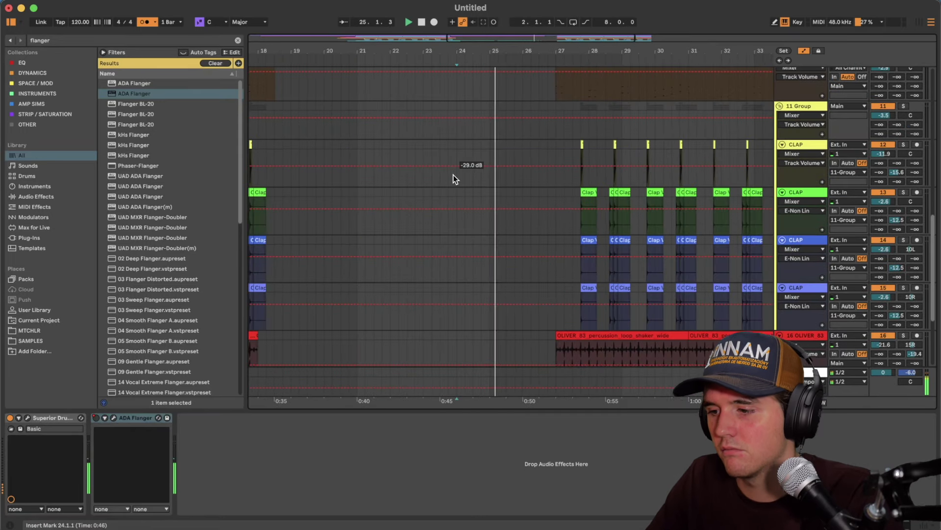
# Deactivate the clips from 42.3.1 to 43.1.1 on the instrument and percussion tracks beneath the acoustic drum fill.
pyautogui.scroll(-5, 453, 175)
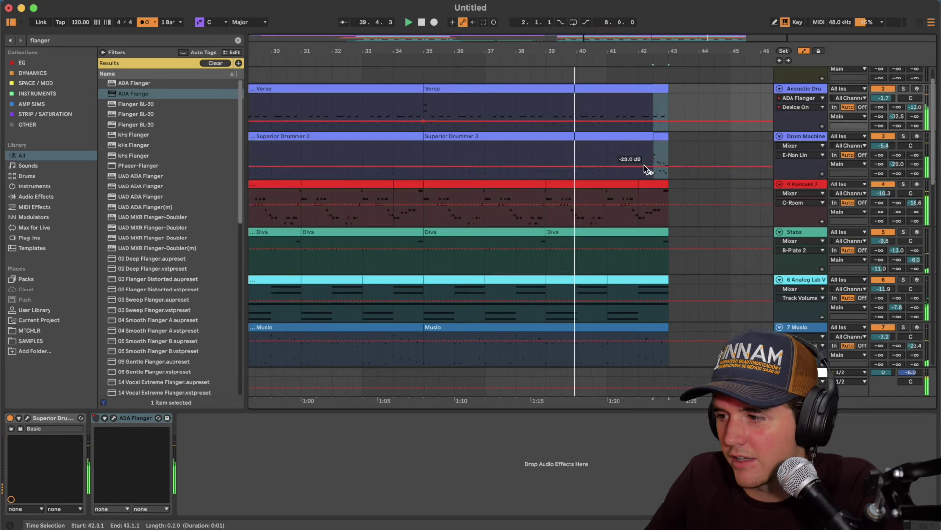
pyautogui.scroll(-4, 657, 375)
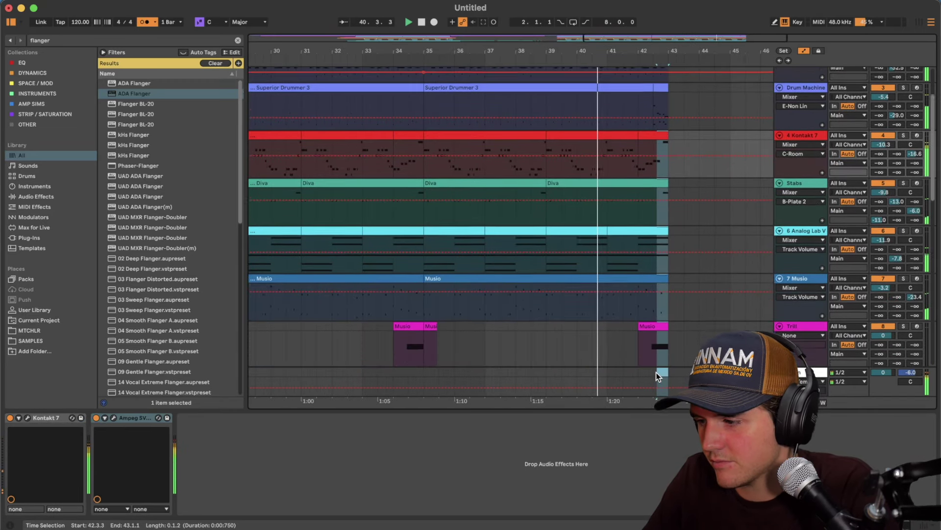
pyautogui.press('0')
pyautogui.press('-')
pyautogui.press('-')
pyautogui.press('-')
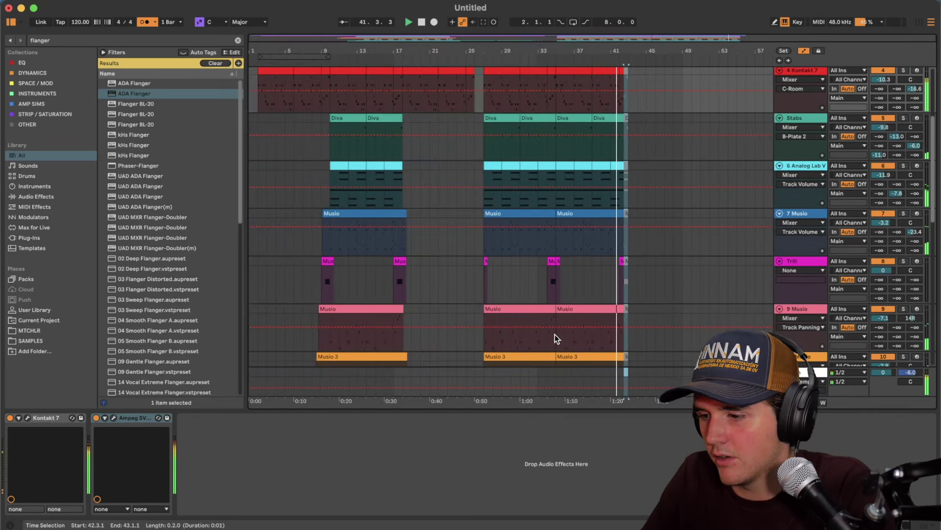
# Duplicate the section from bar 27 to bar 43 across all tracks so it repeats from bar 43.
pyautogui.keyDown('shift'); pyautogui.click(480, 371); pyautogui.keyUp('shift')
pyautogui.press('super+d')
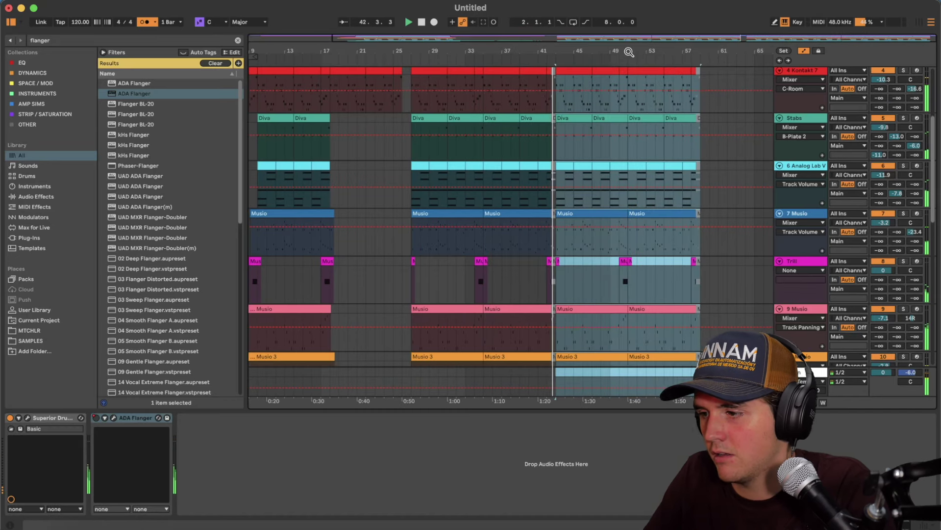
pyautogui.click(538, 150)
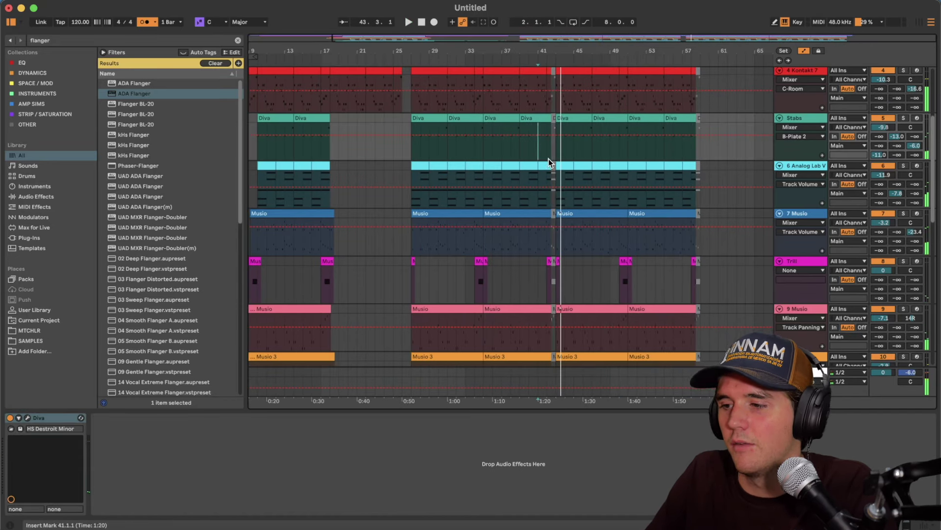
# Play the transition into bar 43 and check the deactivated claps, percussion and instrument clips around the fill.
pyautogui.press('+')
pyautogui.press('+')
pyautogui.scroll(-10, 555, 222)
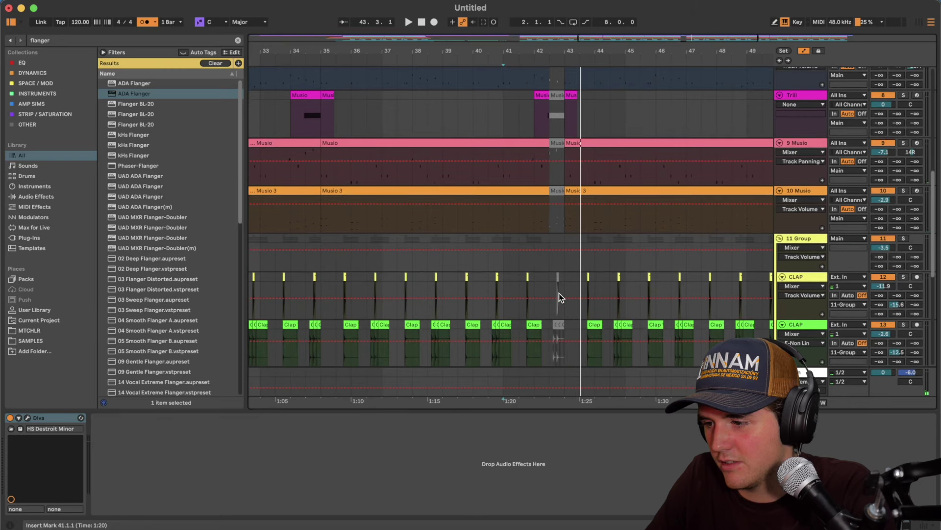
pyautogui.click(534, 310)
pyautogui.press('space')
pyautogui.scroll(5, 585, 110)
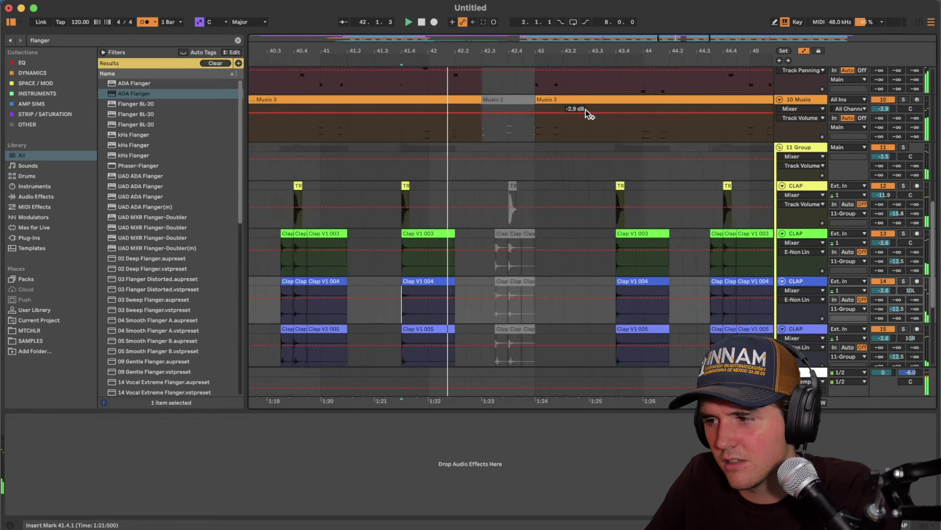
pyautogui.scroll(-5, 514, 196)
pyautogui.scroll(5, 515, 220)
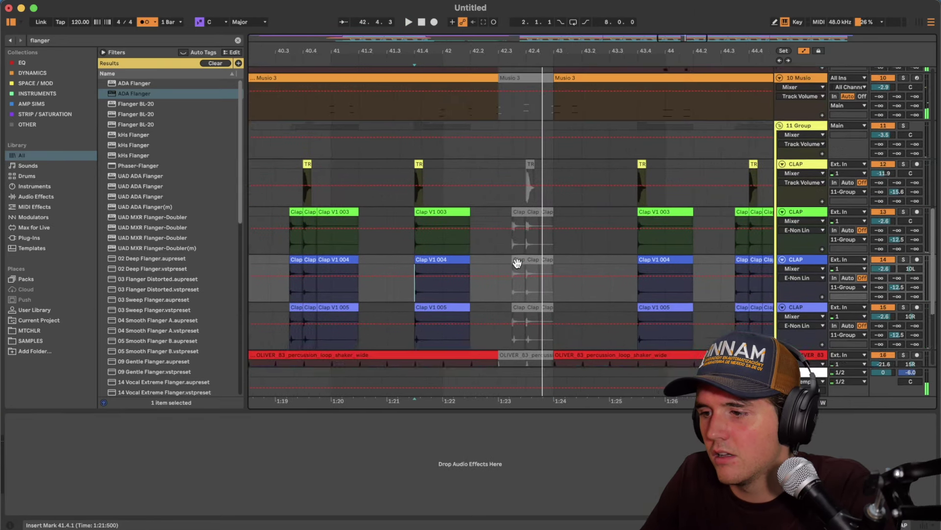
pyautogui.scroll(8, 516, 249)
pyautogui.click(433, 120)
pyautogui.press('space')
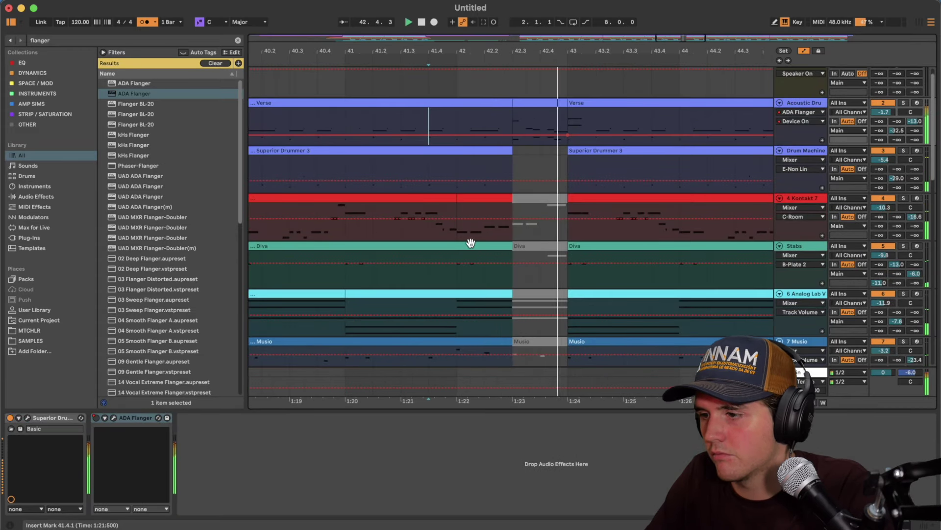
# Open the acoustic drums' fill clip at 42.3, examine its notes, play back the fill, and hide the clip editor.
pyautogui.doubleClick(523, 107)
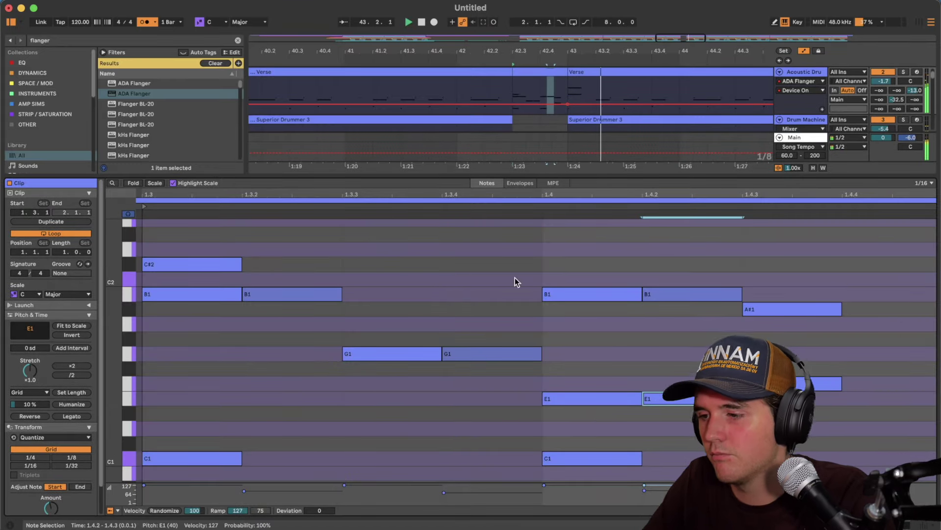
pyautogui.click(303, 89)
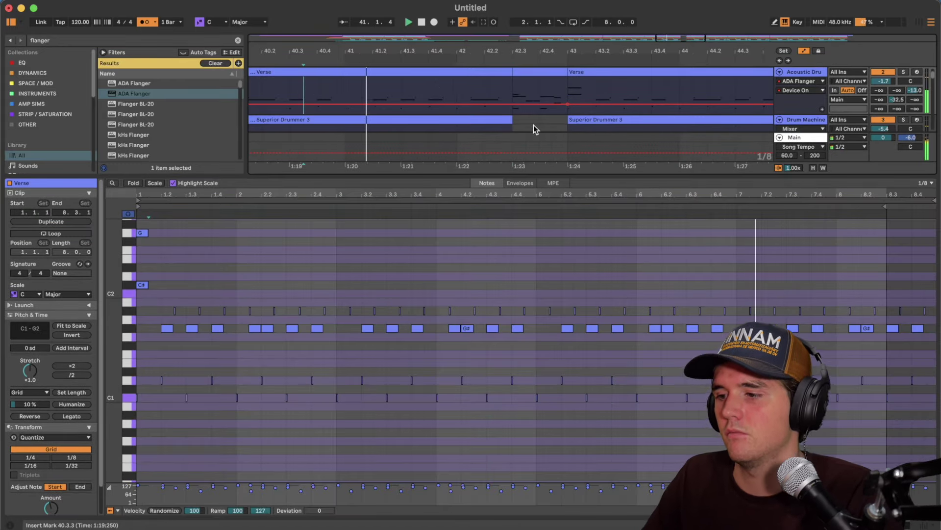
pyautogui.hotkey('shift', 'Tab')
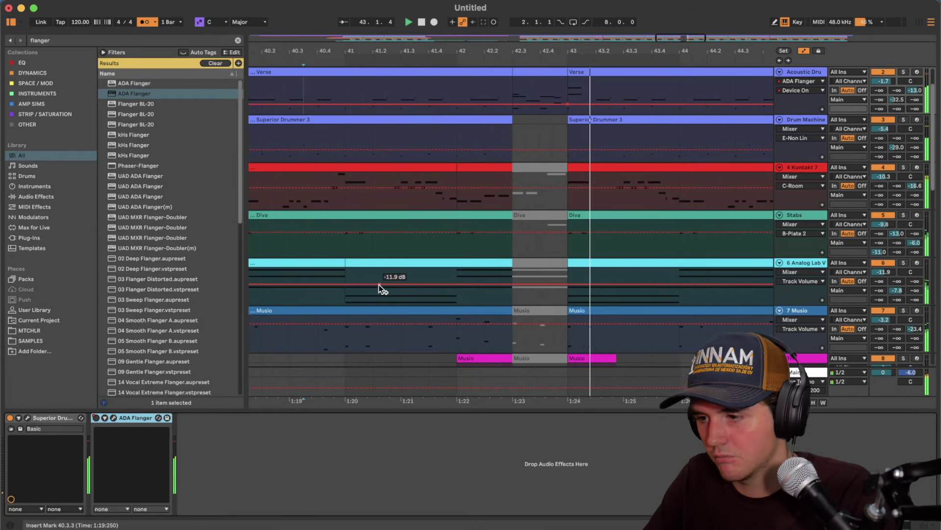
pyautogui.click(400, 295)
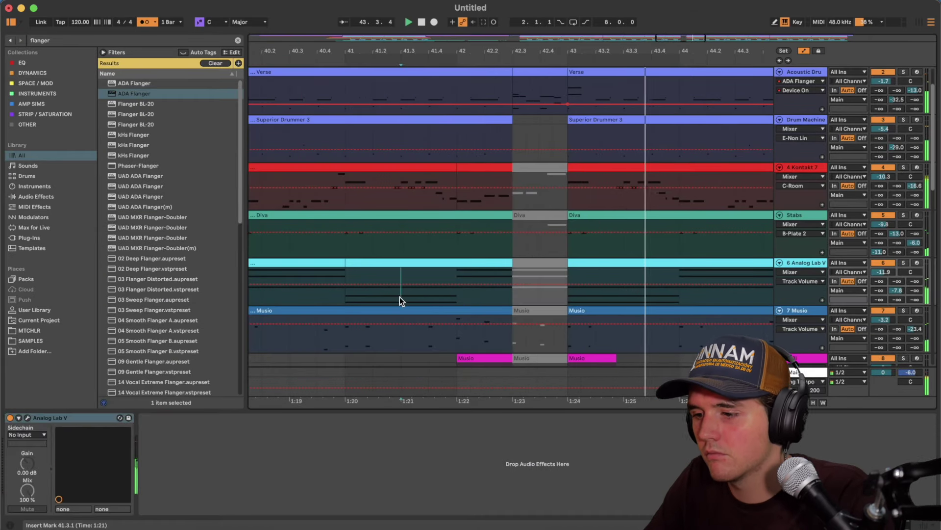
# Automate ADA Flanger's Device On to On across the acoustic drums' fill from 42.3 to bar 43.
pyautogui.click(795, 74)
pyautogui.rightClick(110, 420)
pyautogui.press('Escape')
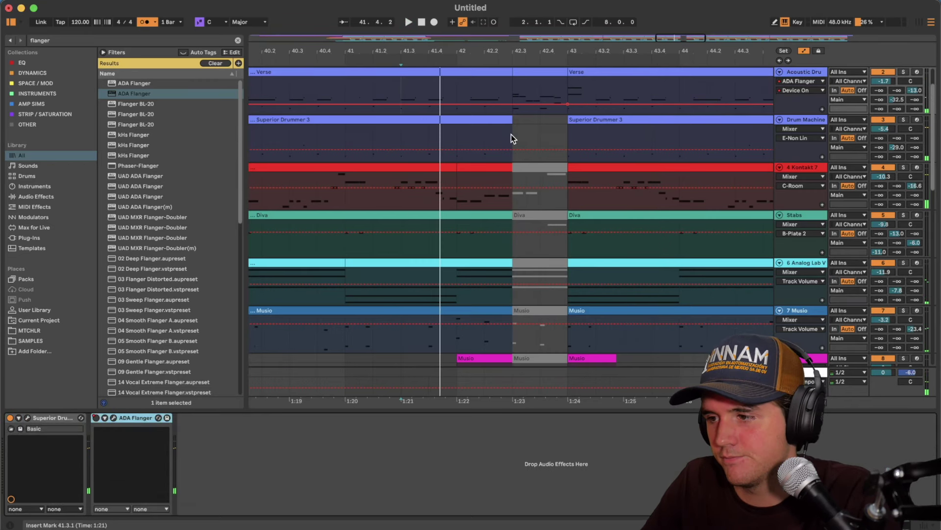
pyautogui.click(515, 104)
pyautogui.moveTo(526, 104)
pyautogui.mouseDown()
pyautogui.moveTo(525, 86)
pyautogui.moveTo(516, 85)
pyautogui.moveTo(513, 104)
pyautogui.mouseUp()
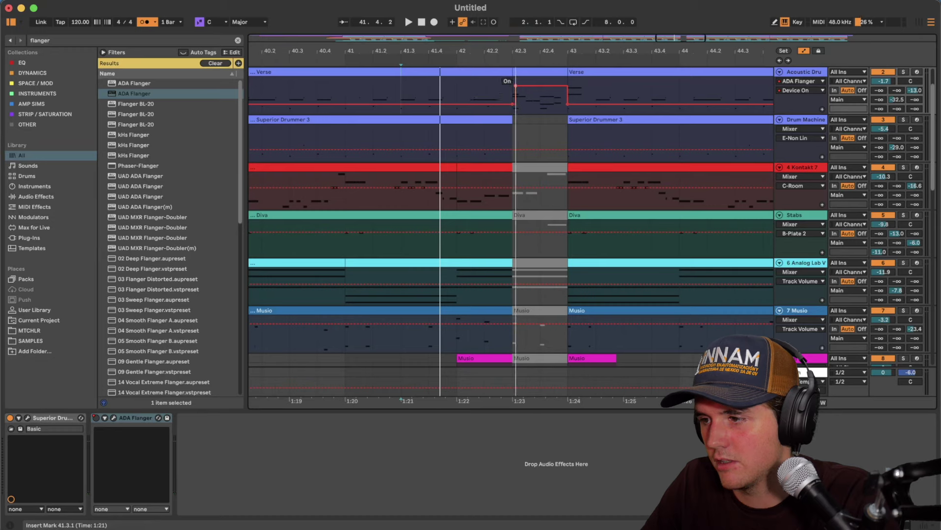
# Play the flanged drum fill from 42.2.3, replay it from bar 41, and look over the tracks below.
pyautogui.click(497, 82)
pyautogui.press('space')
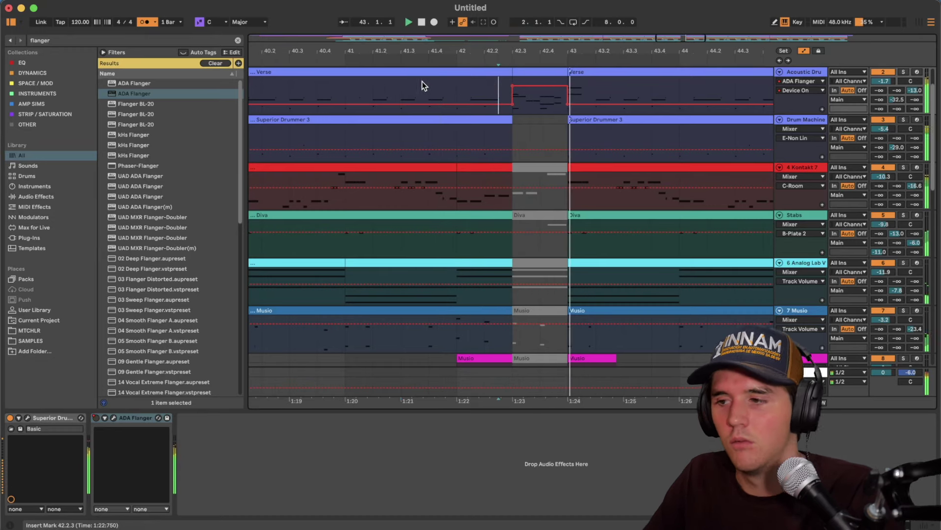
pyautogui.click(360, 86)
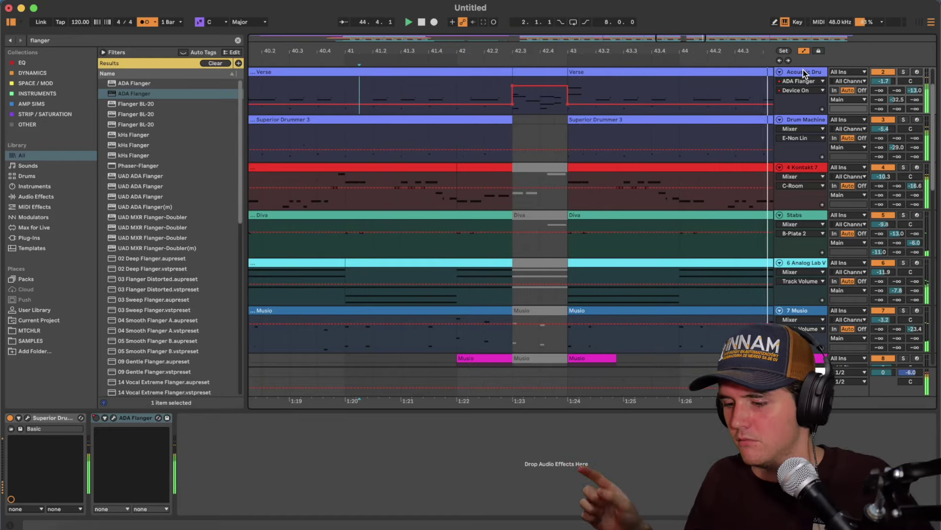
pyautogui.scroll(-5, 569, 214)
pyautogui.scroll(-4, 560, 199)
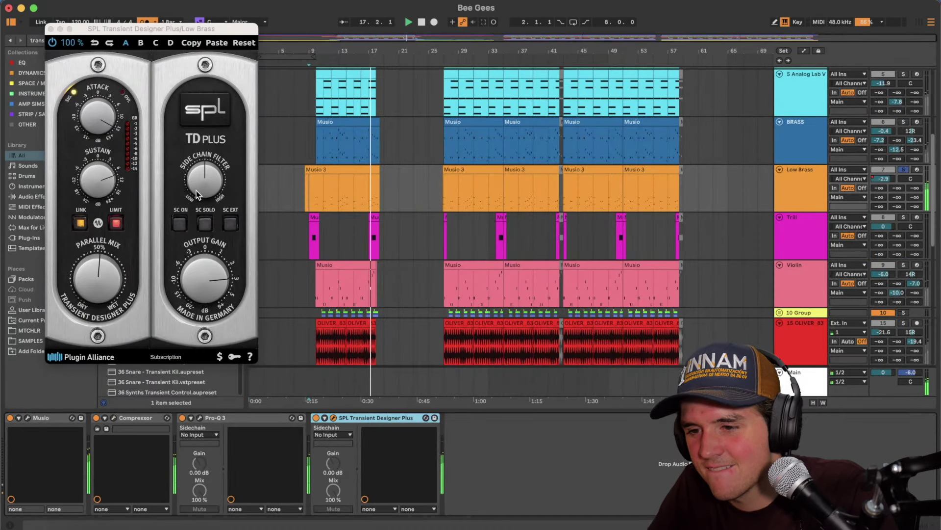
# Raise the Parallel Mix of SPL Transient Designer Plus on the Low Brass track above 50%.
pyautogui.moveTo(105, 294); pyautogui.dragTo(101, 241)
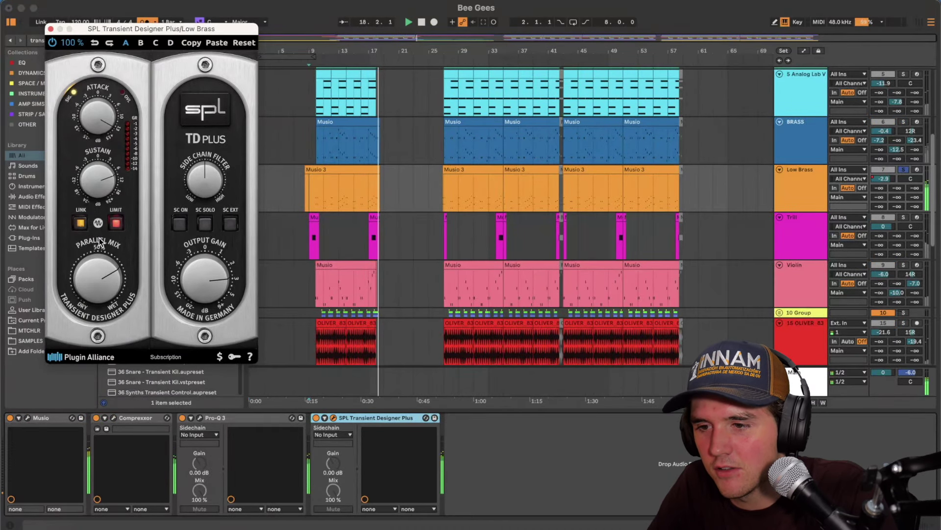